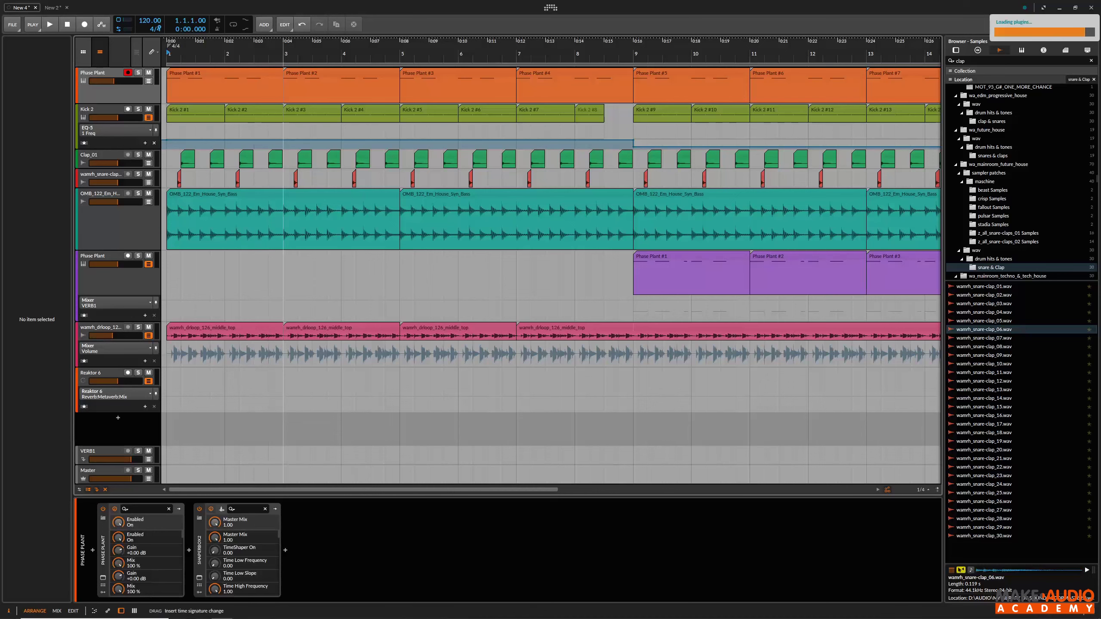
Insert a 4/4 time signature change in the timeline just before the 0:04 mark.
drag(282, 42, 261, 44)
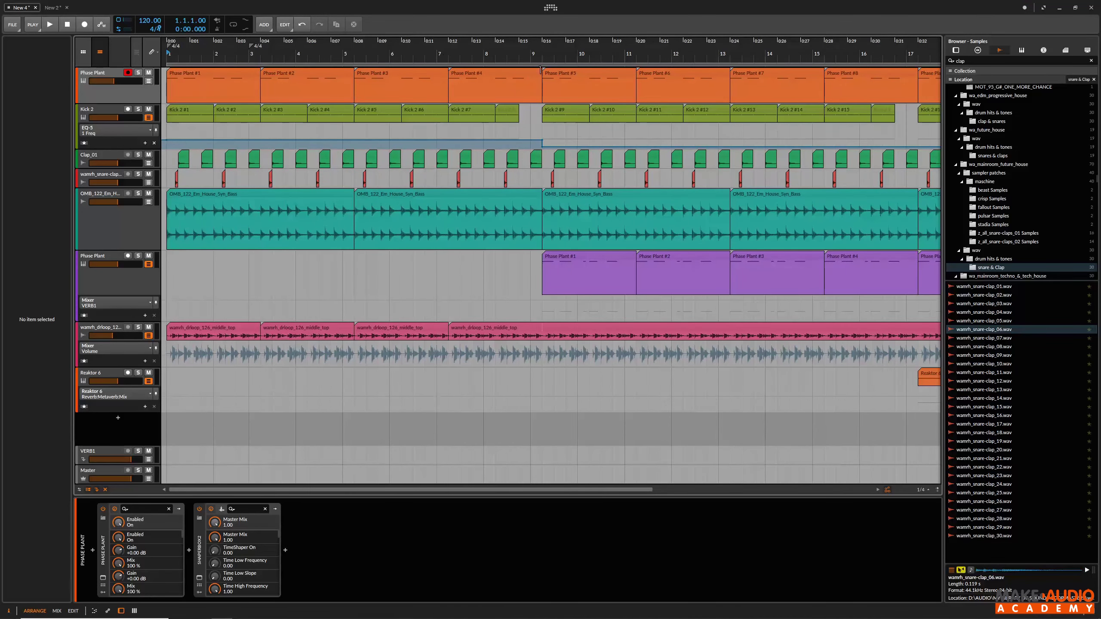
Play the arrangement from the beginning, jump playback instantly to the 0:16 mark, and stop it.
click(50, 25)
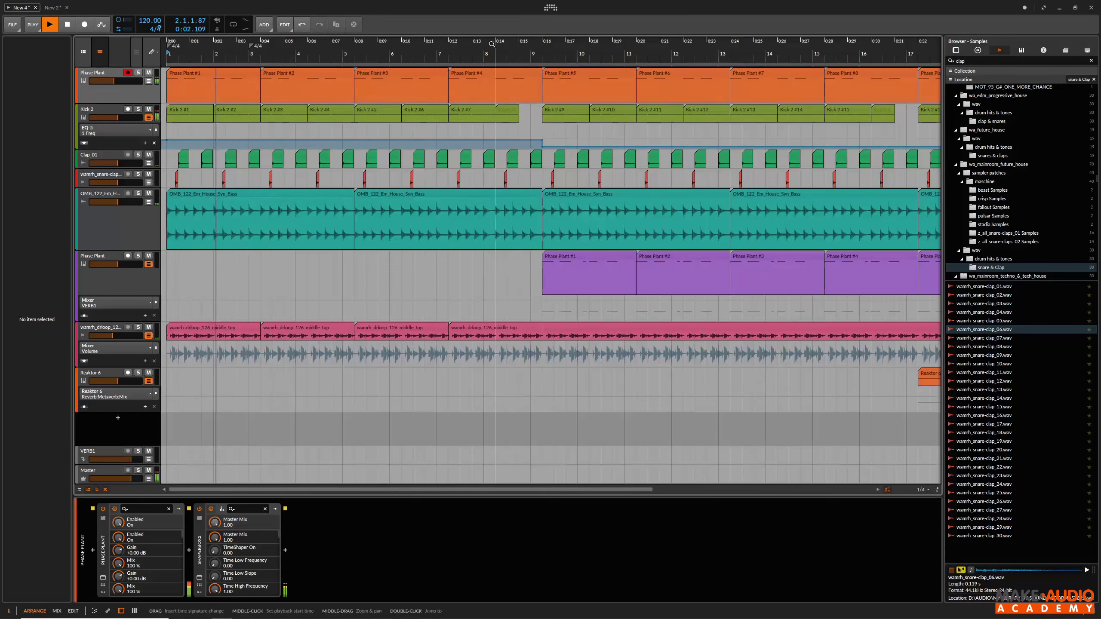
right_click(545, 44)
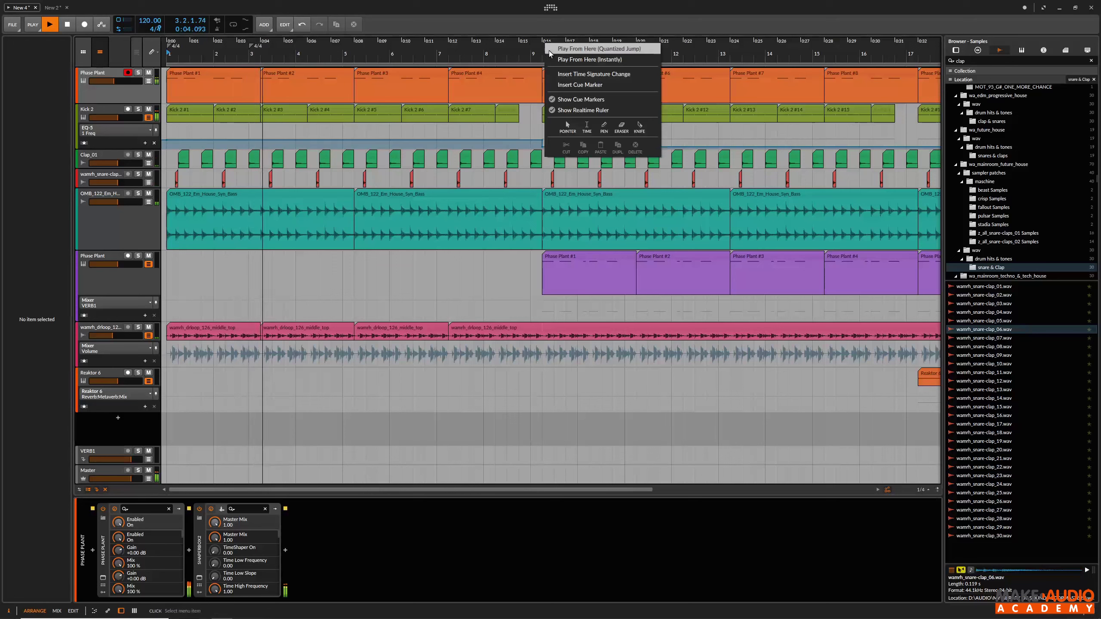
click(589, 60)
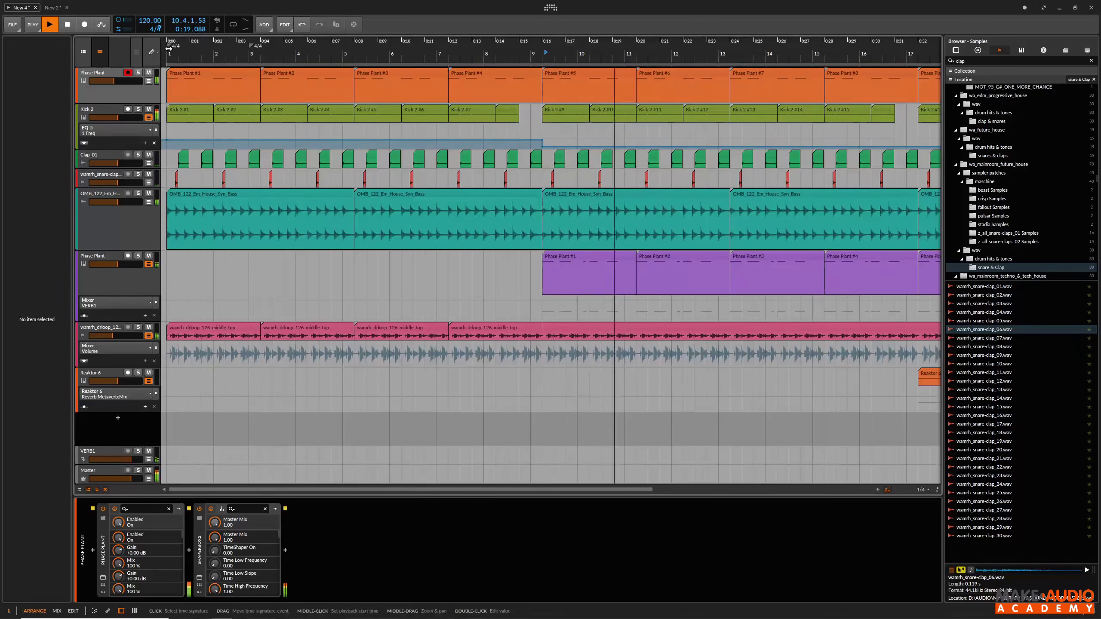
key(space)
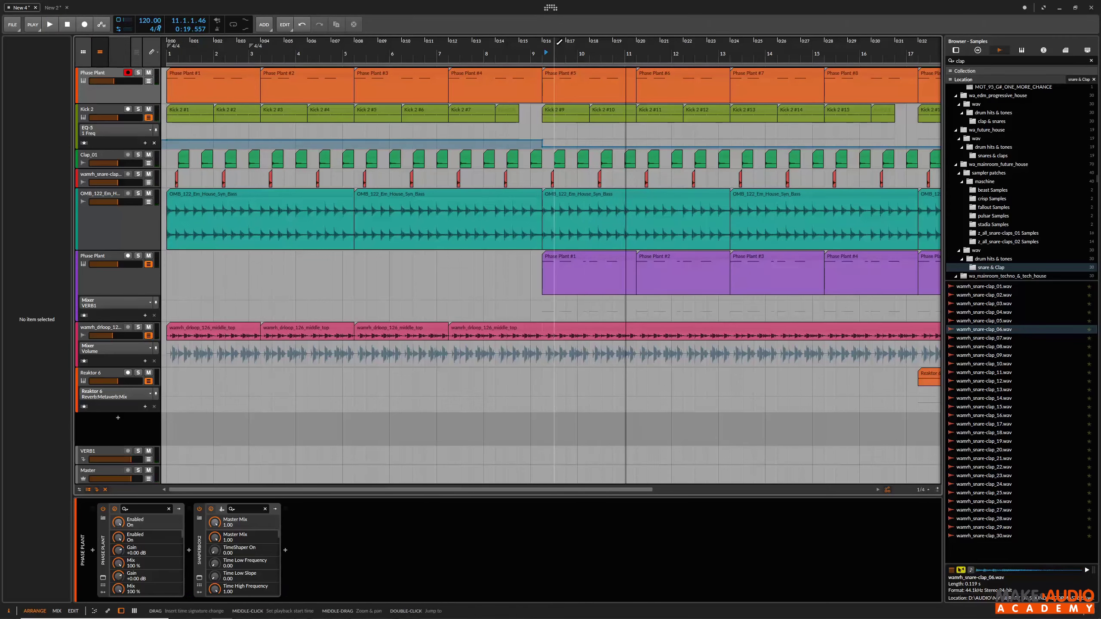
Return the playback start to the beginning, start playing, and make a quantized jump to the 0:16 mark.
right_click(557, 54)
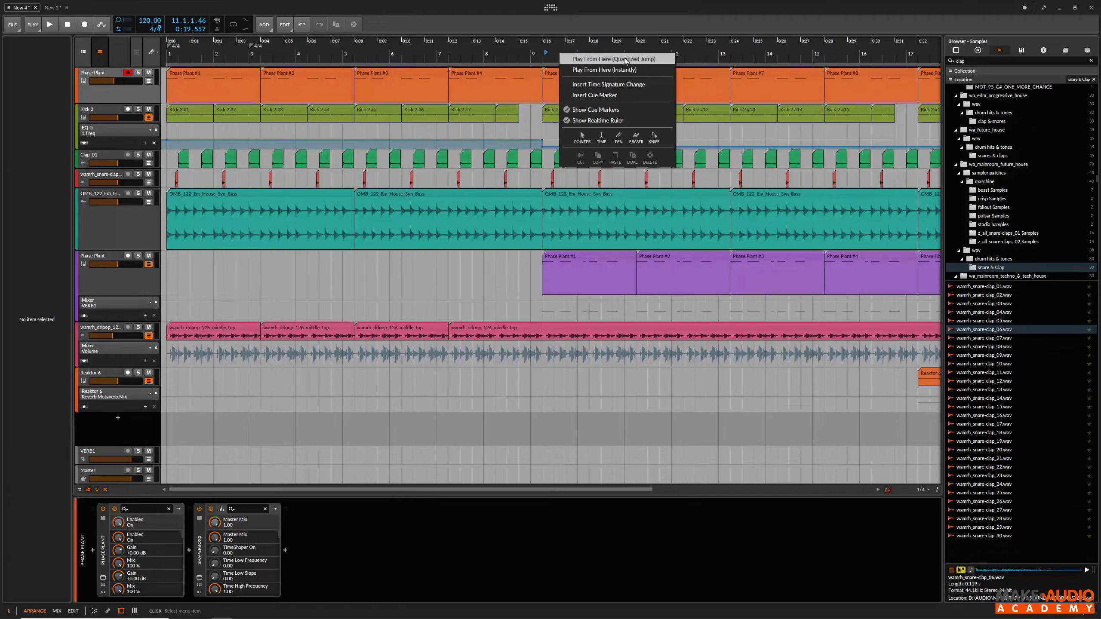
click(169, 54)
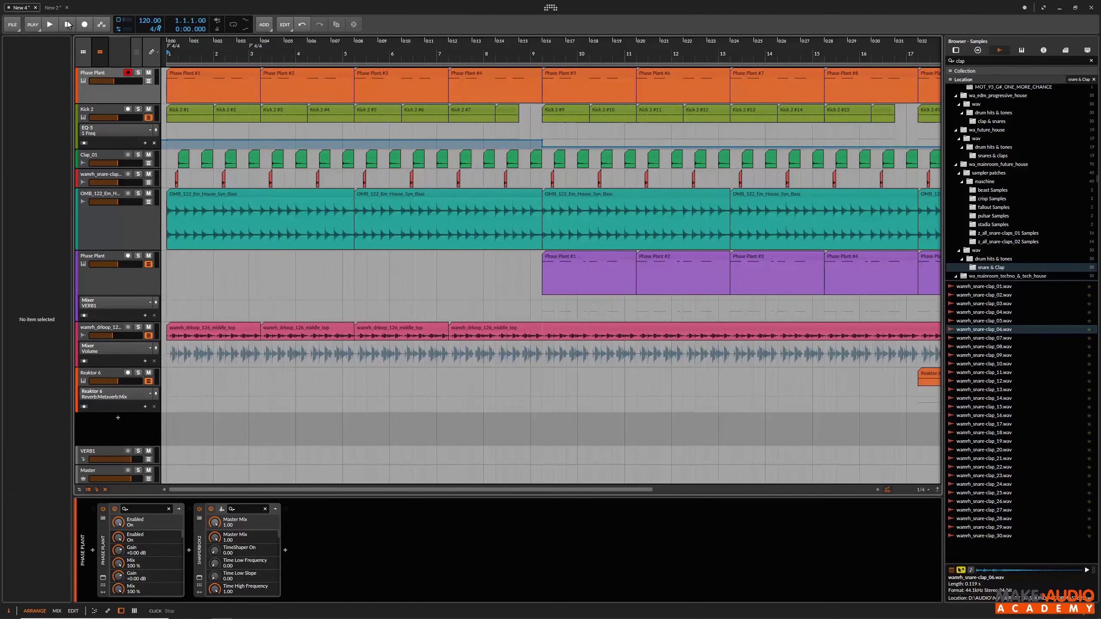
click(50, 24)
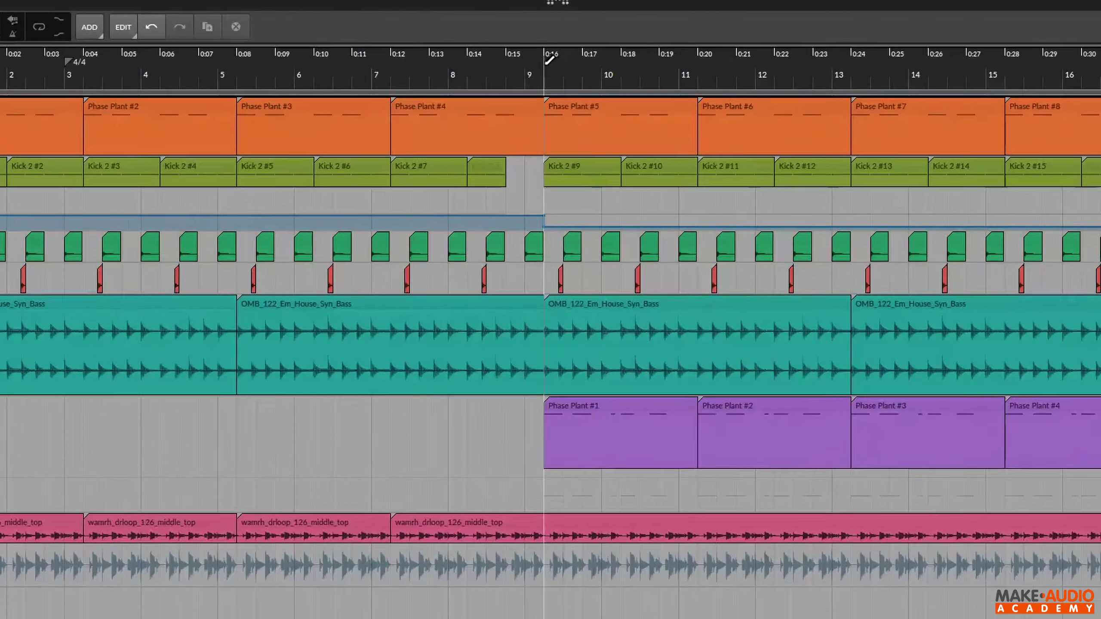
right_click(545, 52)
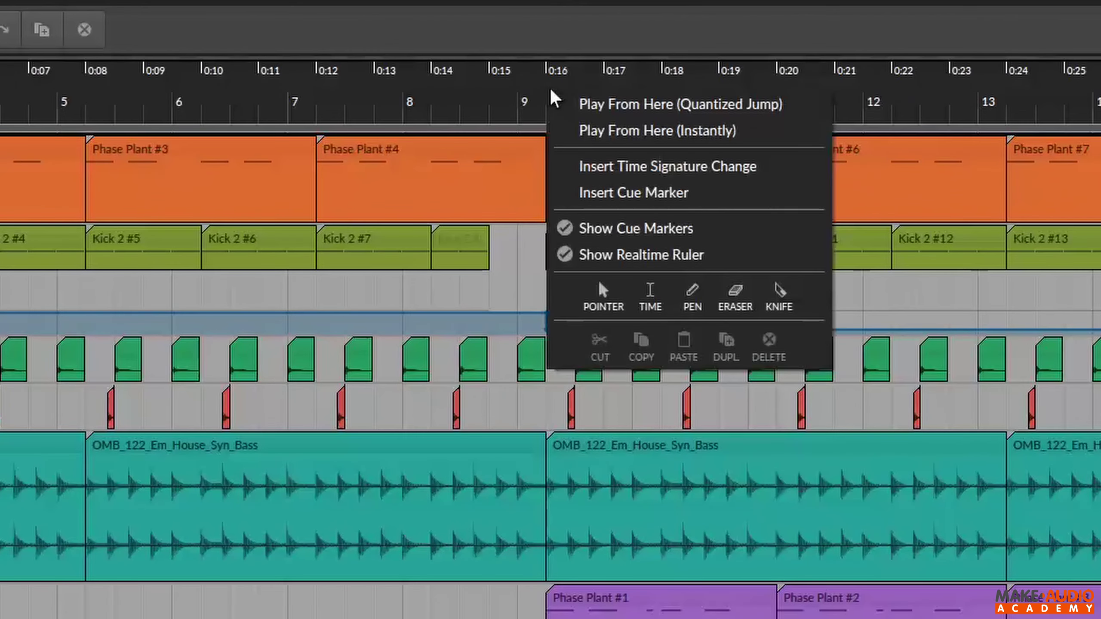
click(581, 104)
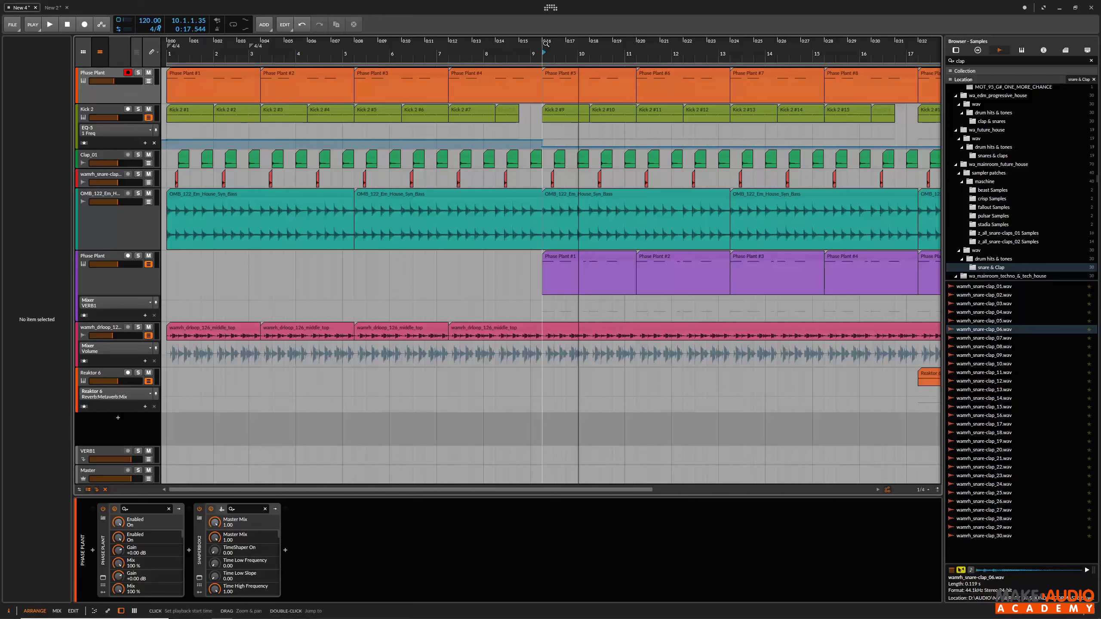
Restart playback from the beginning, stop it, and place the playback start time at the 0:16 mark.
right_click(544, 53)
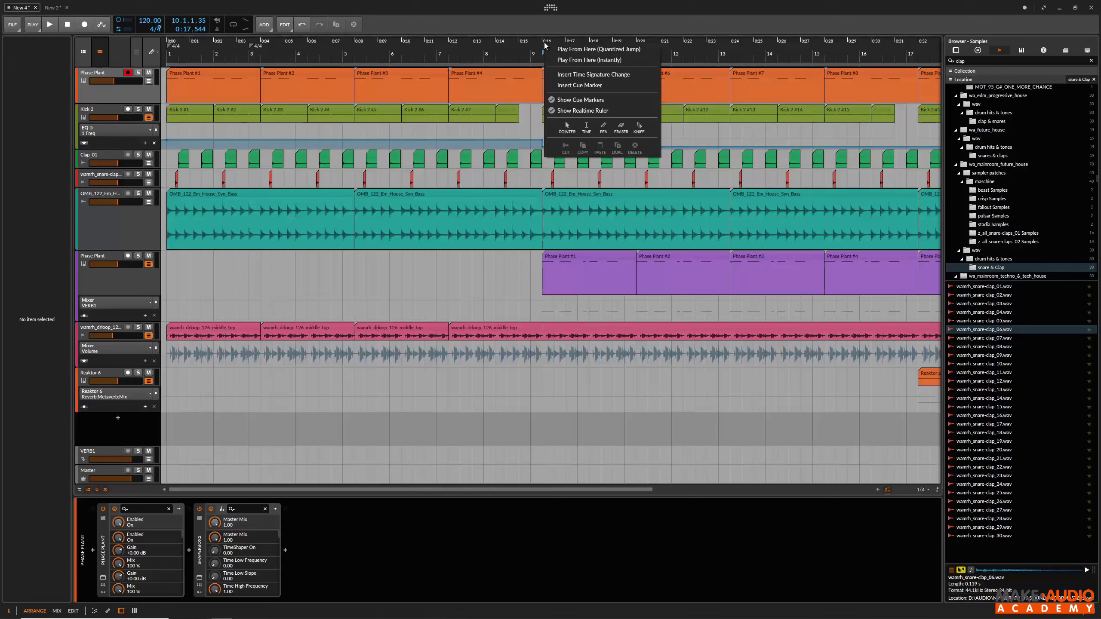
click(602, 50)
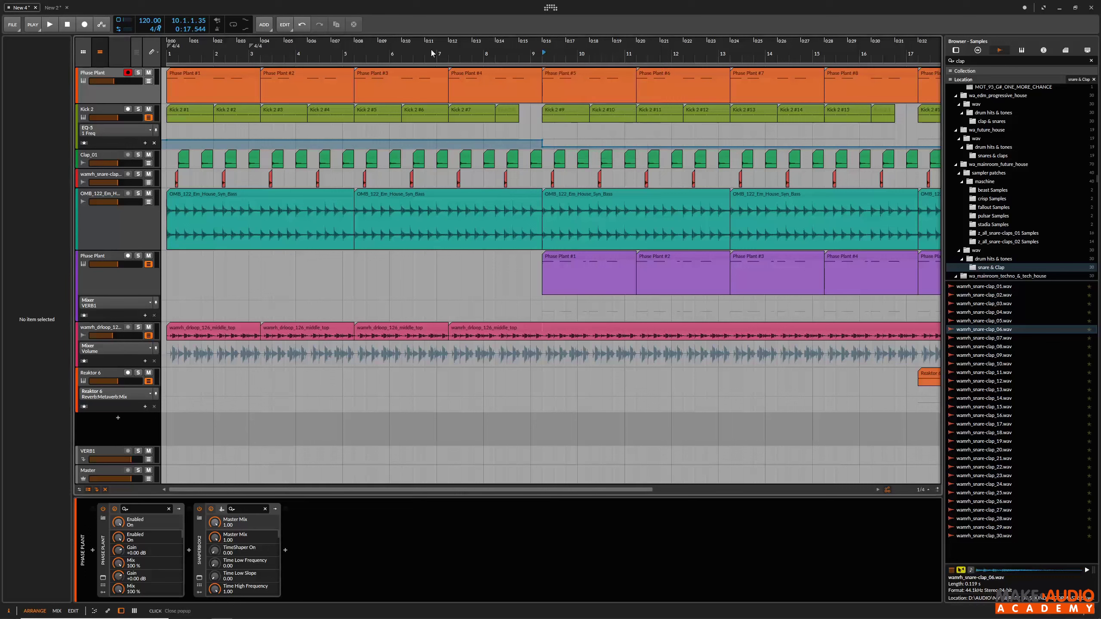
click(67, 25)
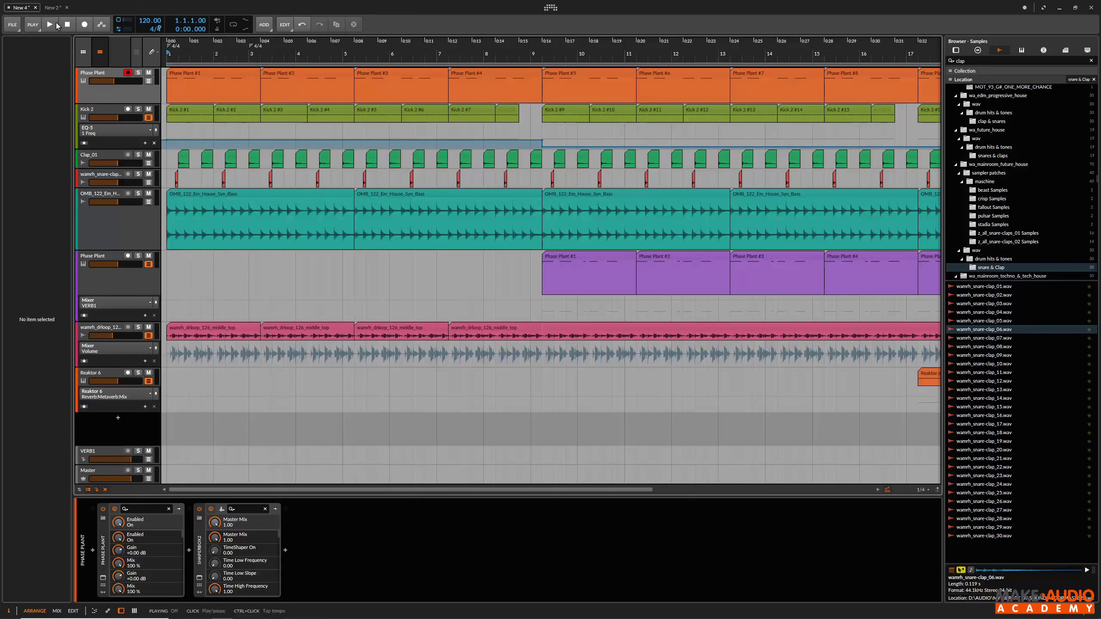
click(55, 25)
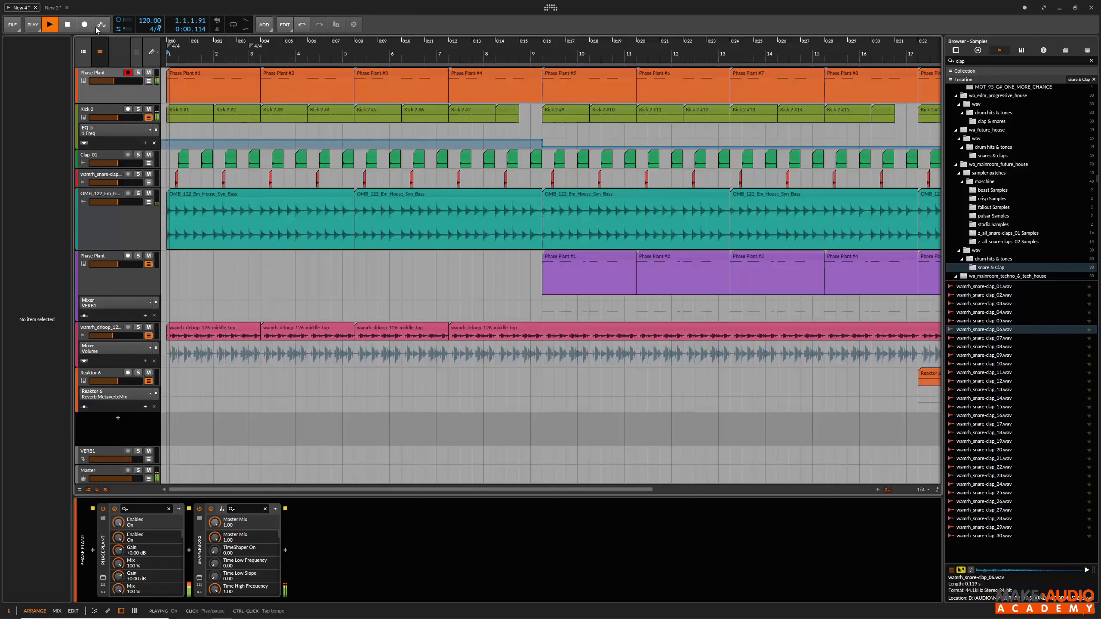
middle_click(544, 42)
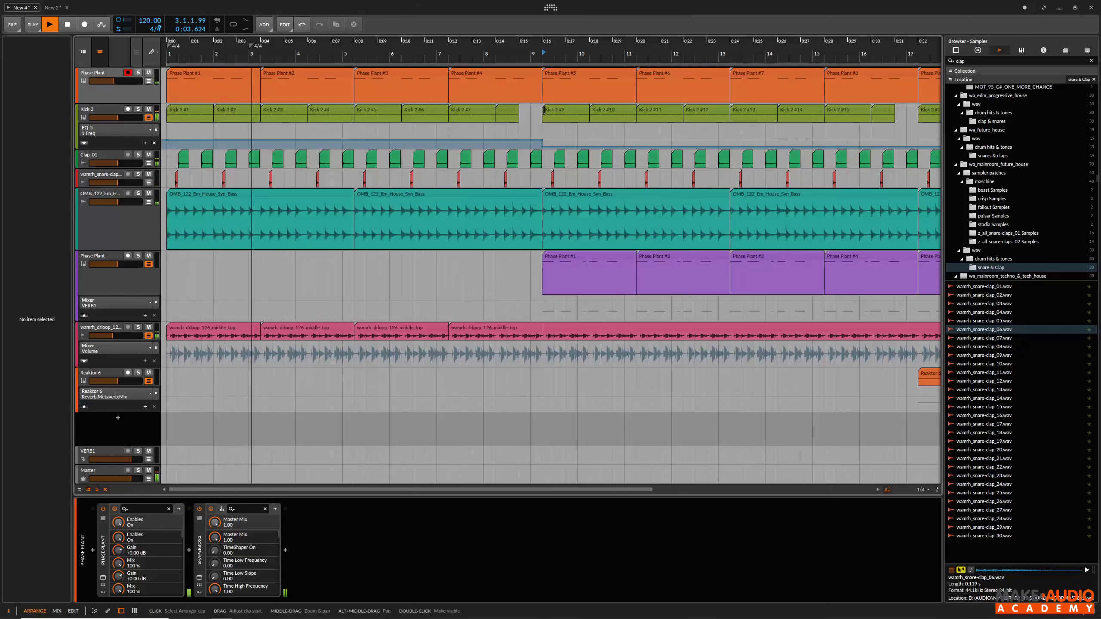
key(space)
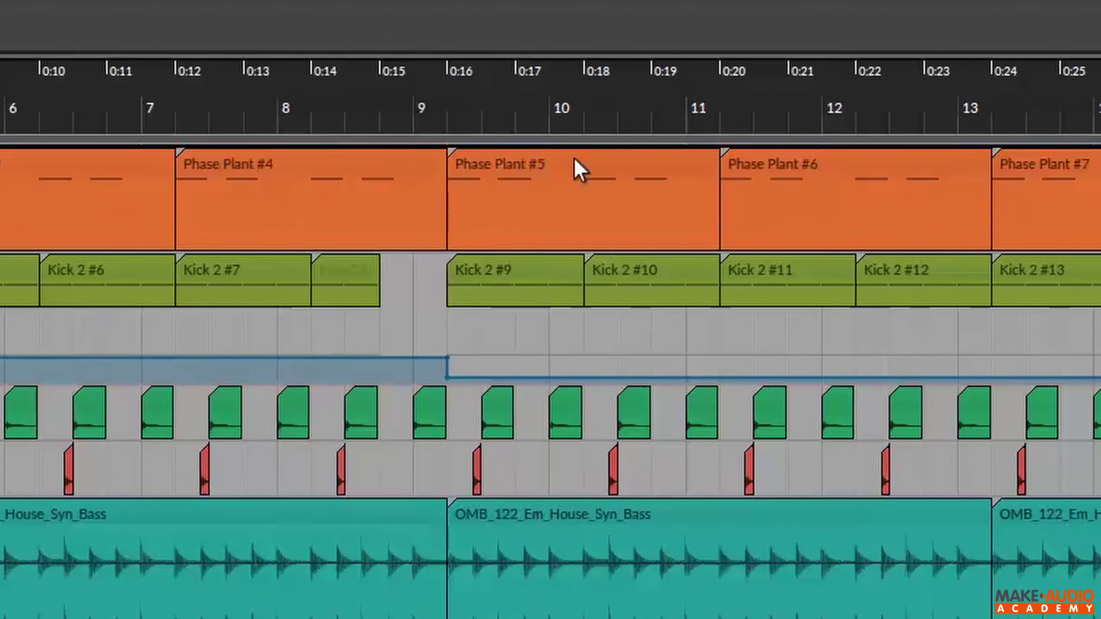
click(555, 56)
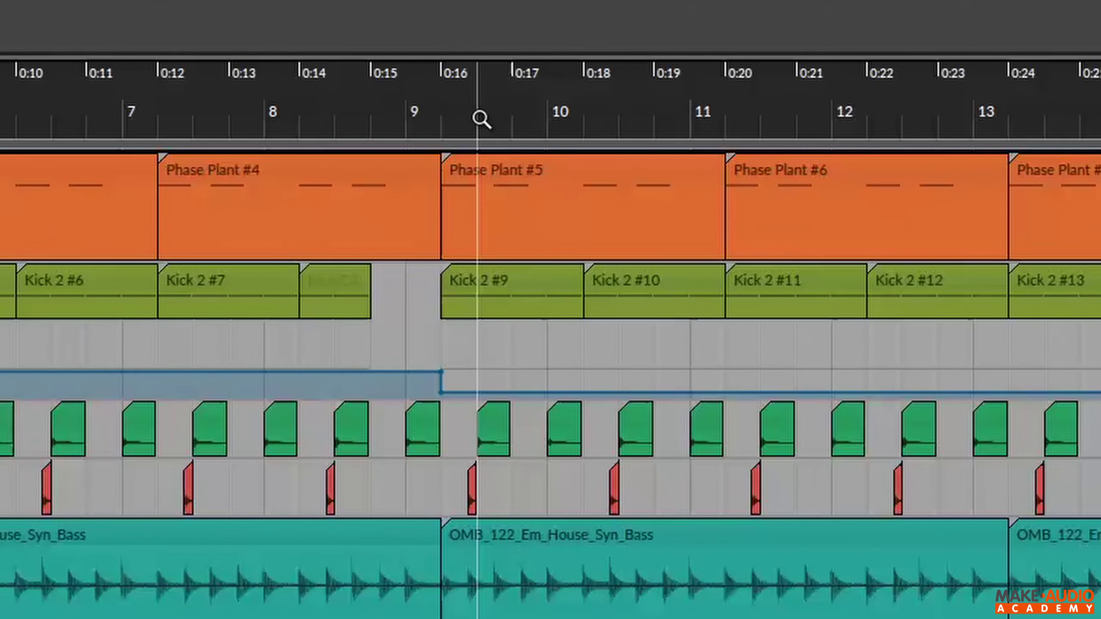
click(447, 105)
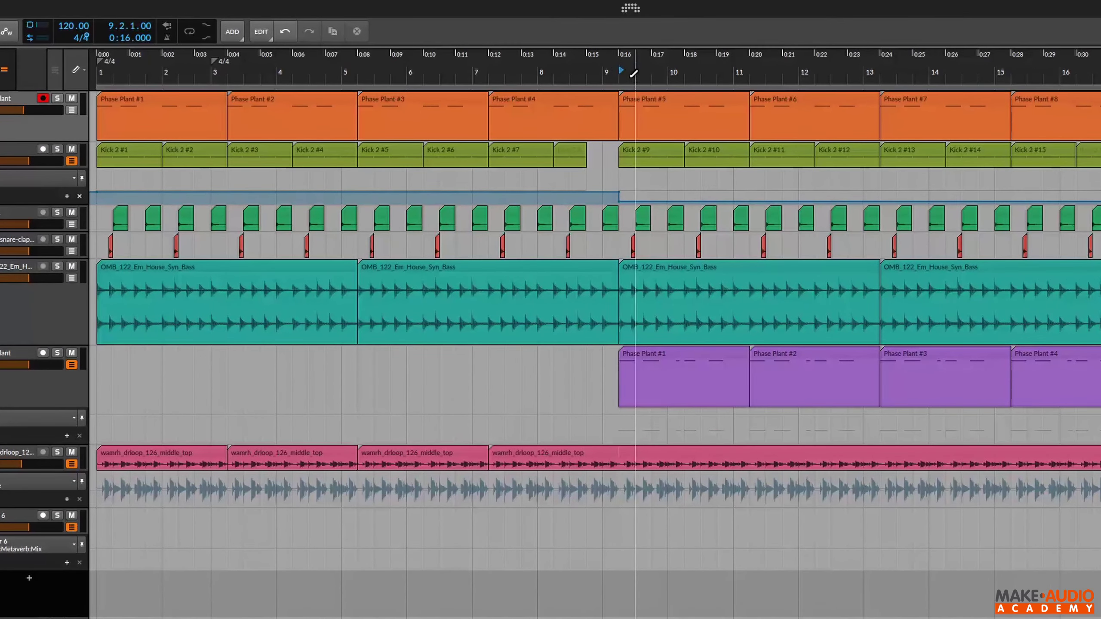
click(606, 74)
click(551, 74)
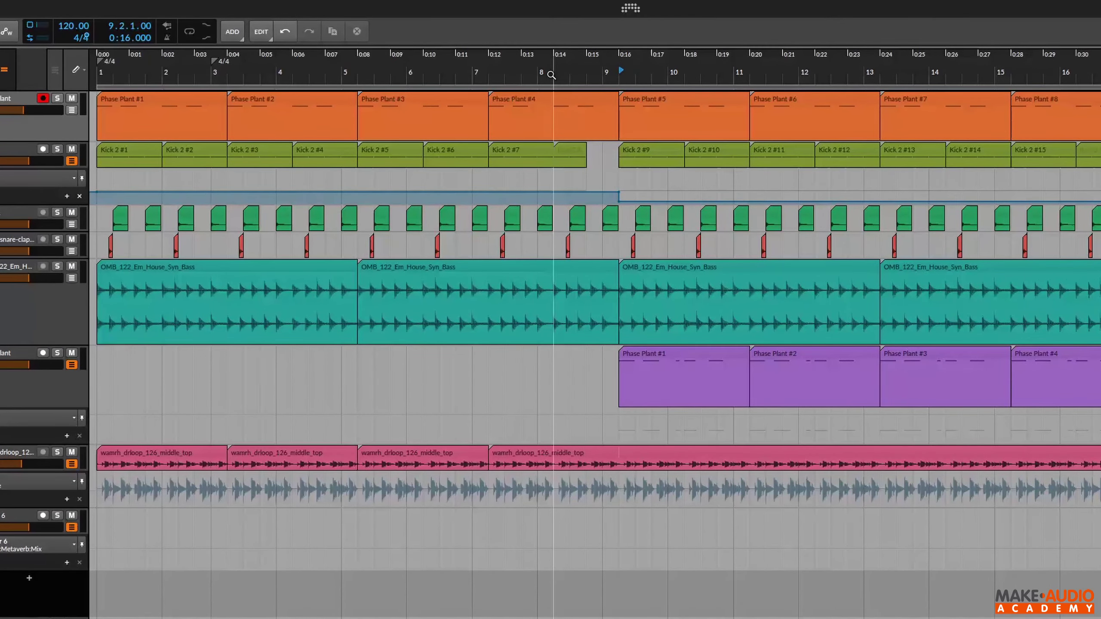
click(114, 74)
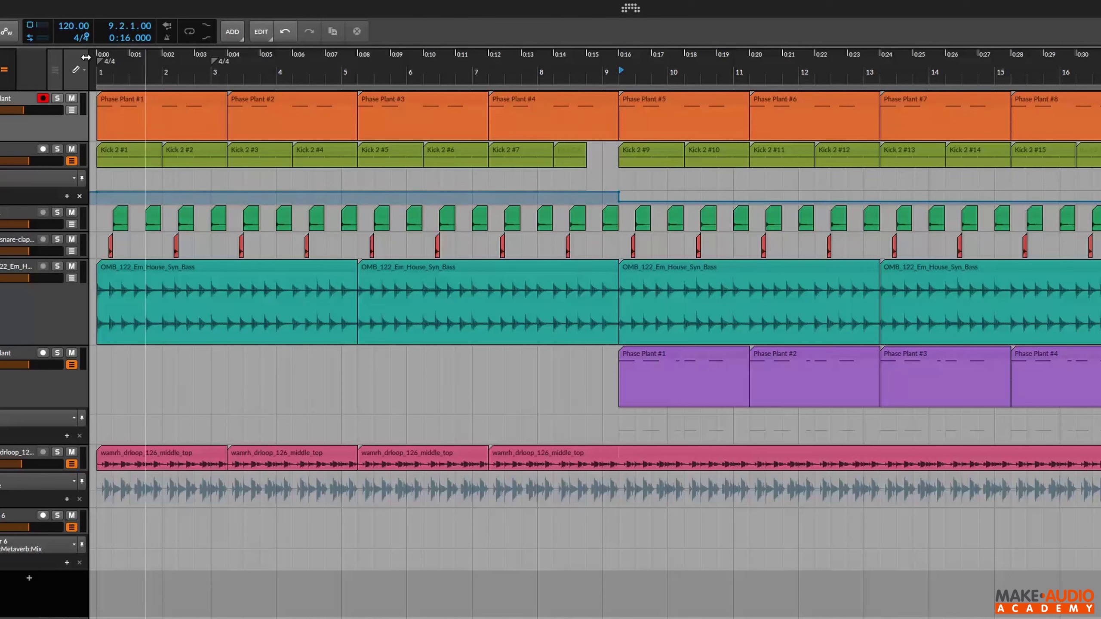
click(633, 157)
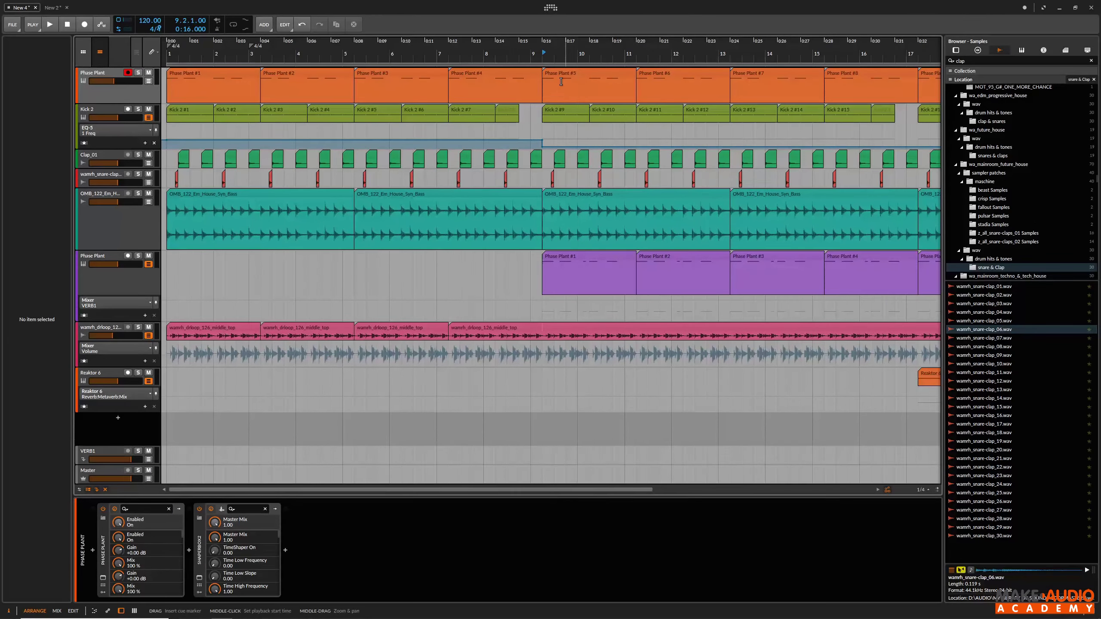
Play the arrangement from the 0:24 mark and insert a cue marker at bar 15.
key(space)
click(735, 96)
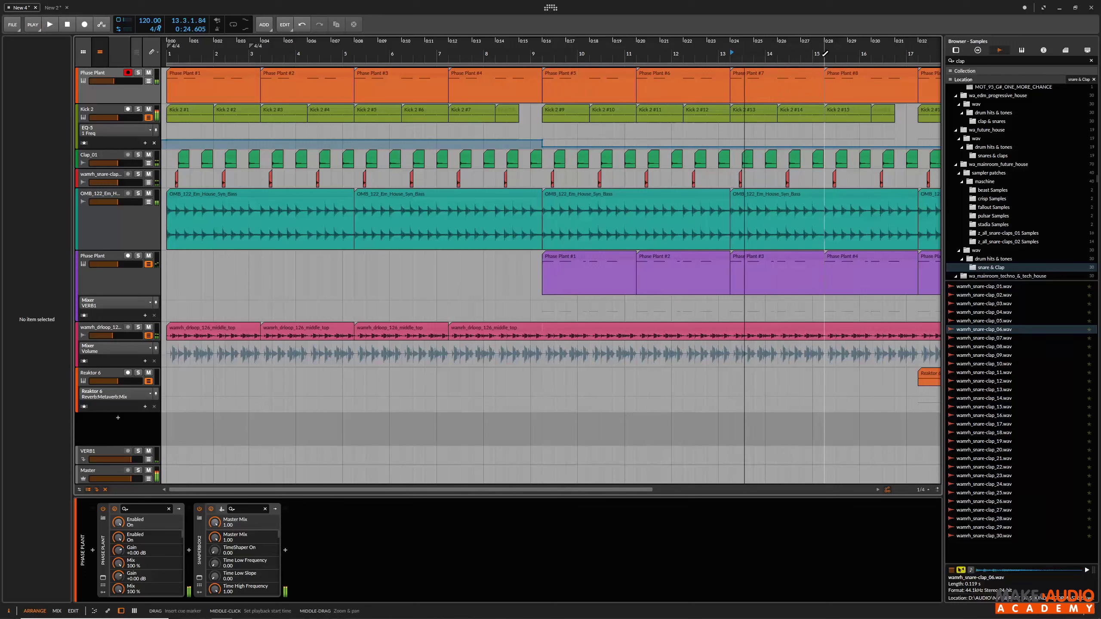
key(space)
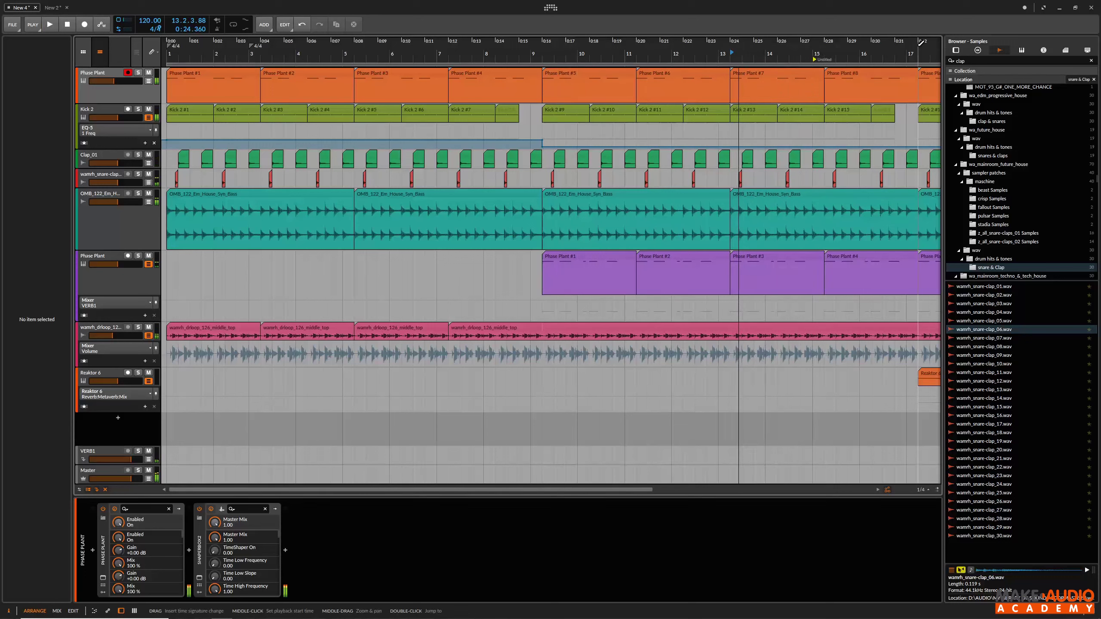
Insert a time signature change and a cue marker at the 0:32 mark, and play briefly from there.
click(924, 57)
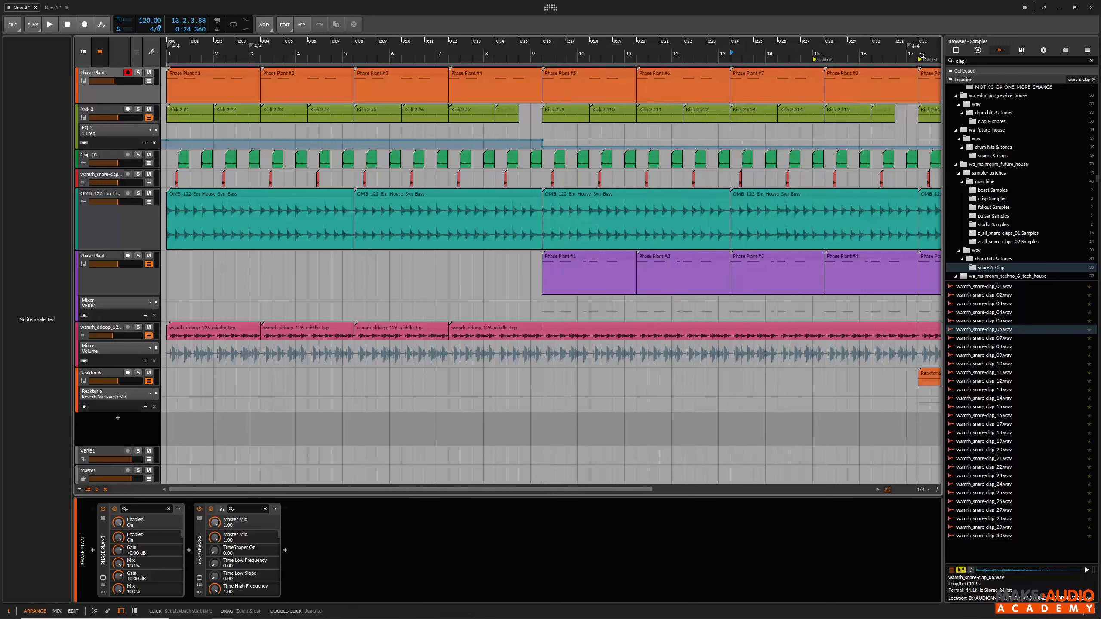
key(space)
key(space)
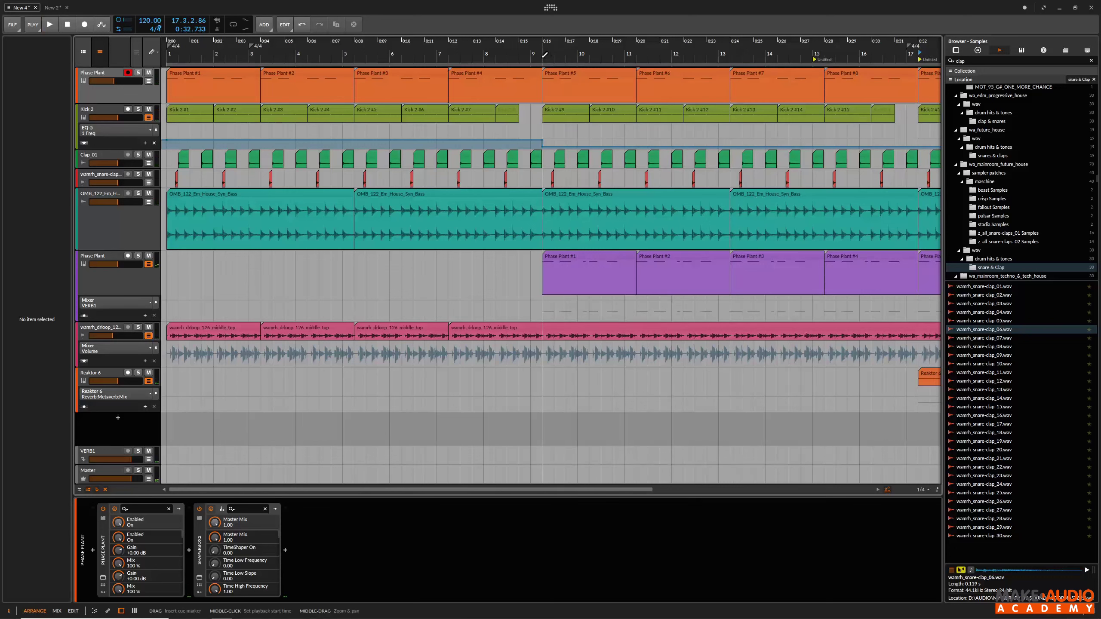
Play the arrangement from the 0:16, 0:20 and 0:24 marks by moving the playback start time between them.
click(545, 54)
key(space)
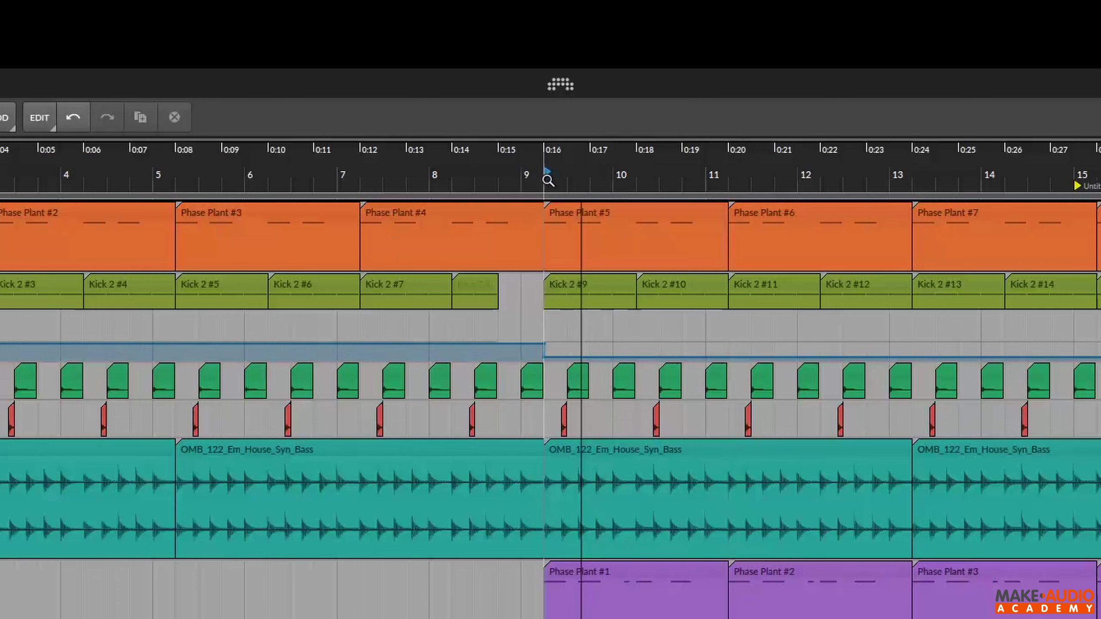
click(730, 172)
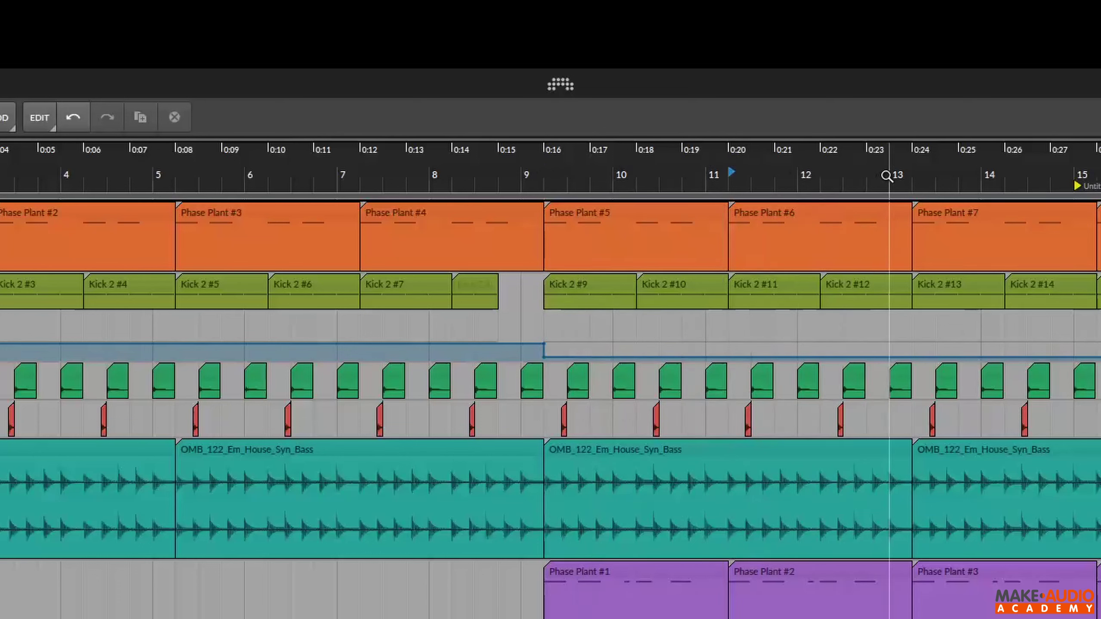
click(544, 173)
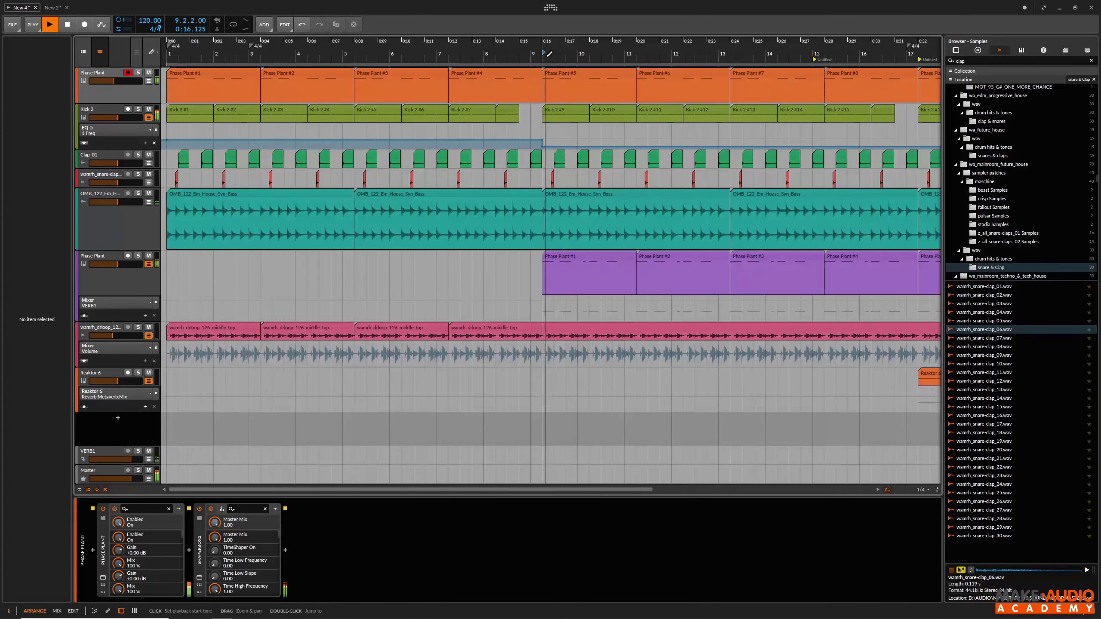
click(724, 73)
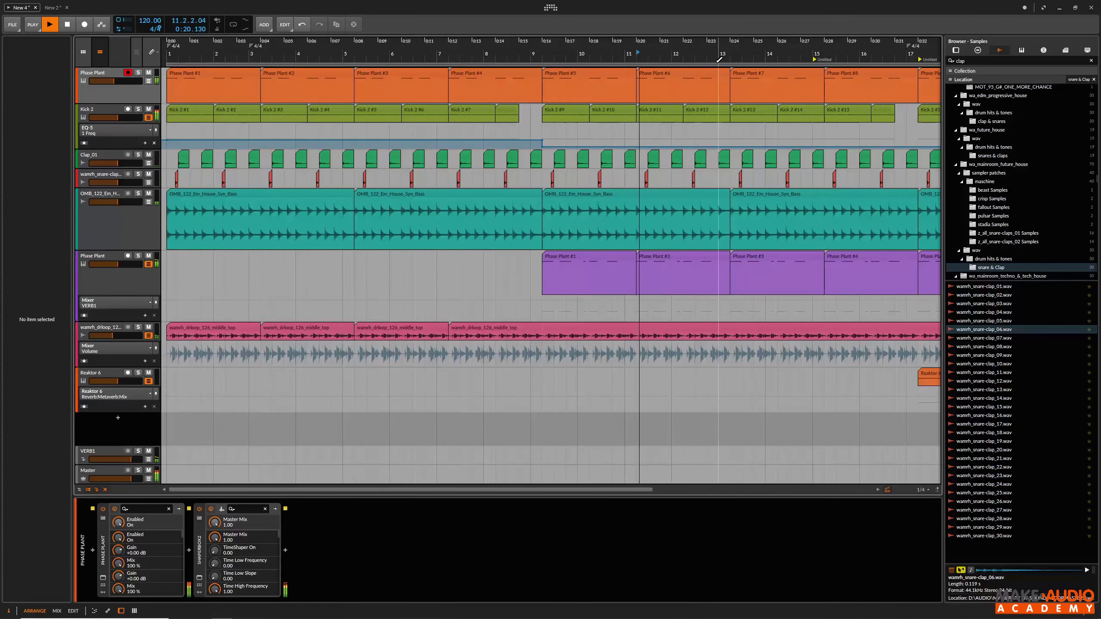
click(746, 113)
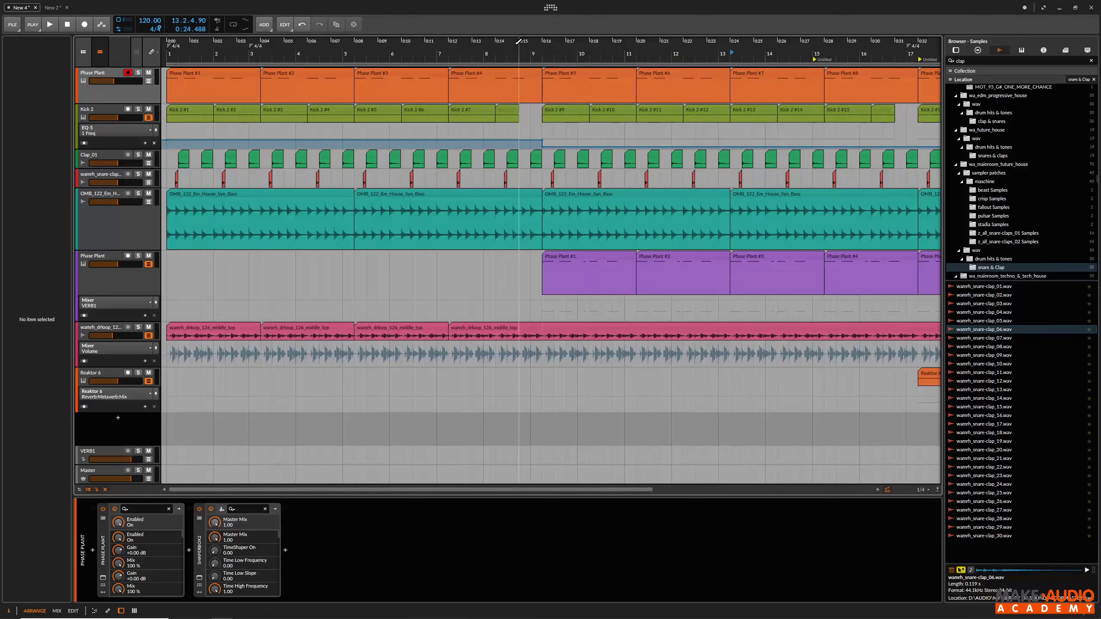
Switch to the New 2 project, insert a time signature change between beats 1.2 and 1.3, and move it onto the 1.3 grid line.
right_click(533, 51)
key(Escape)
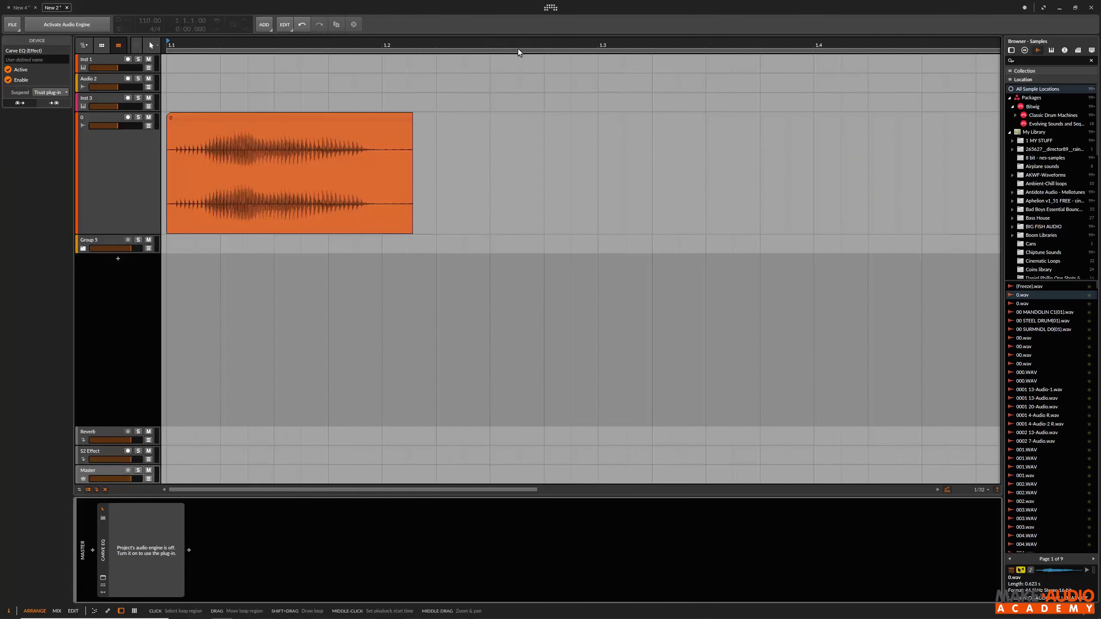
right_click(526, 47)
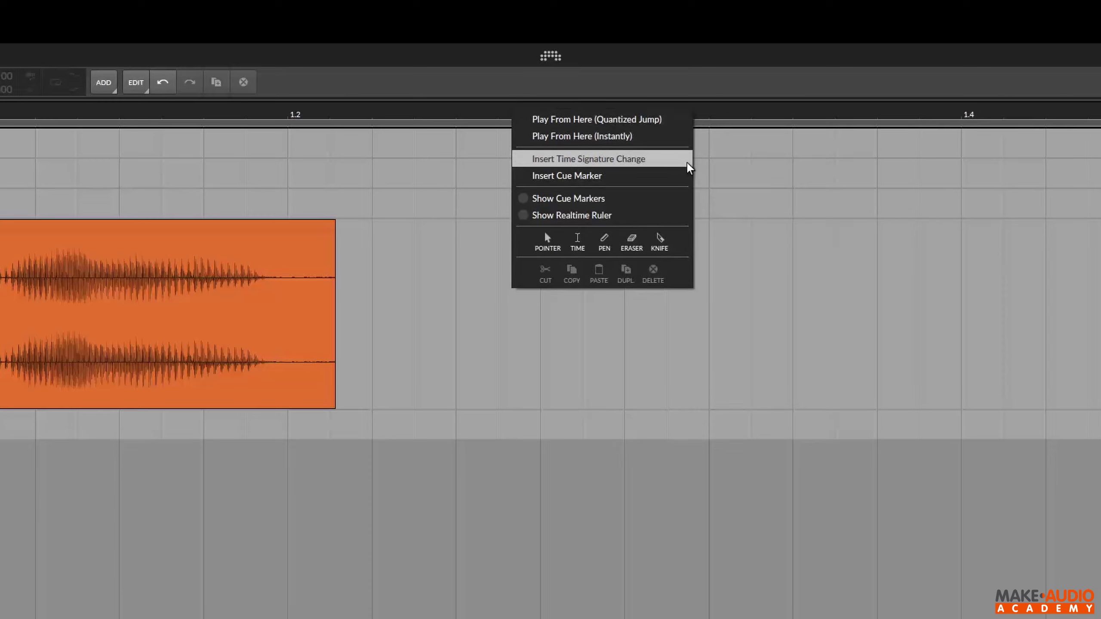
click(637, 159)
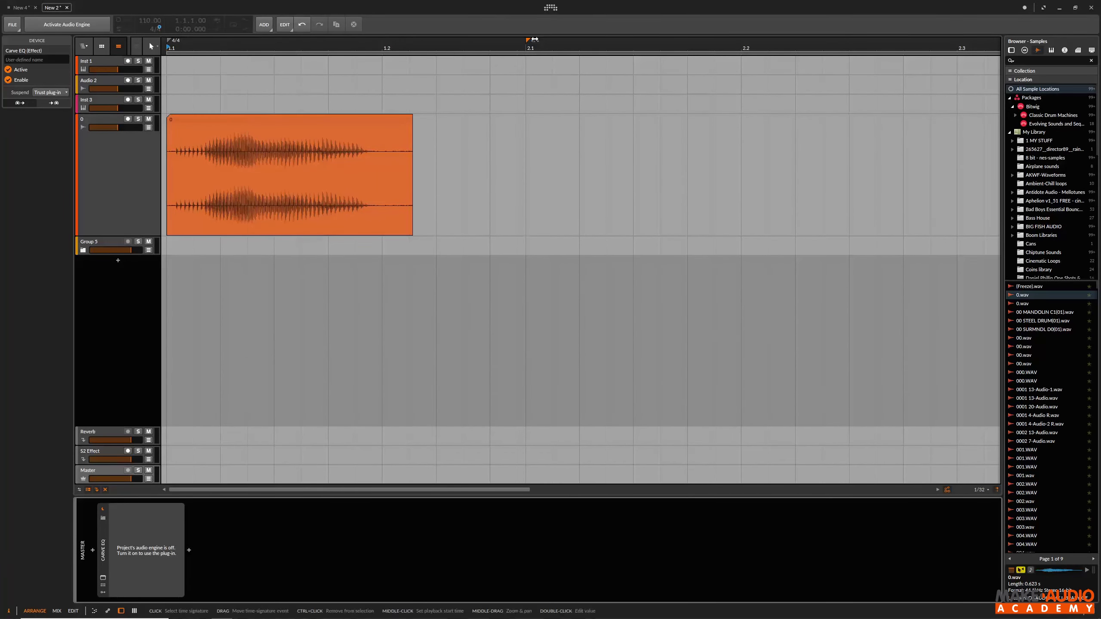
mouse_move(535, 42)
mouse_down()
mouse_move(648, 43)
mouse_move(522, 42)
mouse_move(771, 53)
mouse_move(385, 48)
mouse_move(632, 51)
mouse_move(522, 61)
mouse_move(626, 56)
mouse_move(603, 56)
mouse_up()
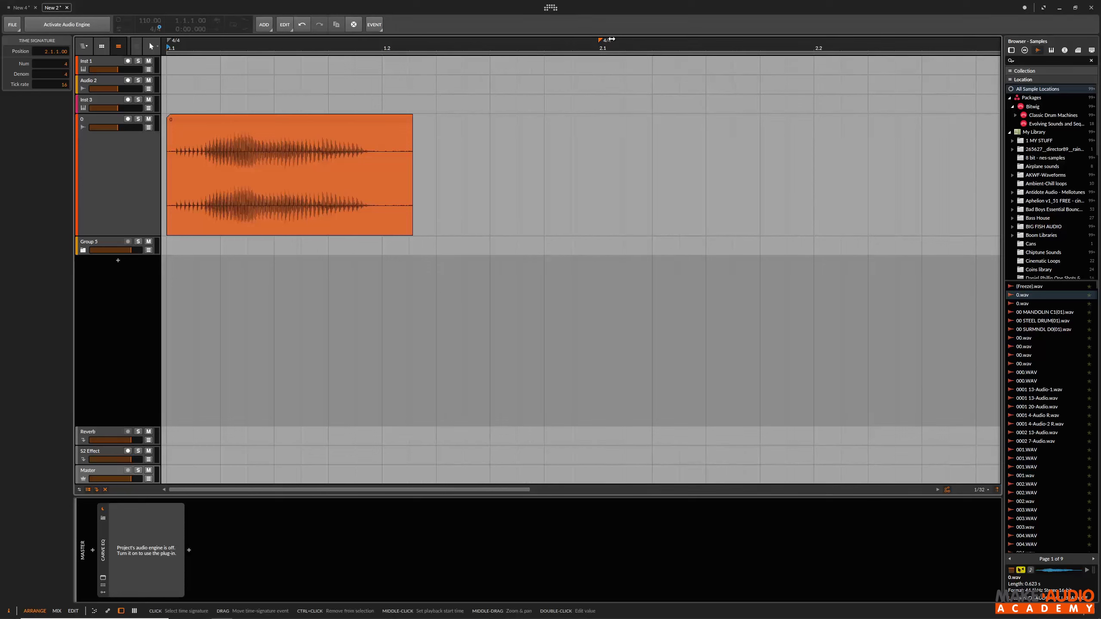
Change the time signature marker at bar 2.1 to 2/4.
double_click(609, 40)
key(Return)
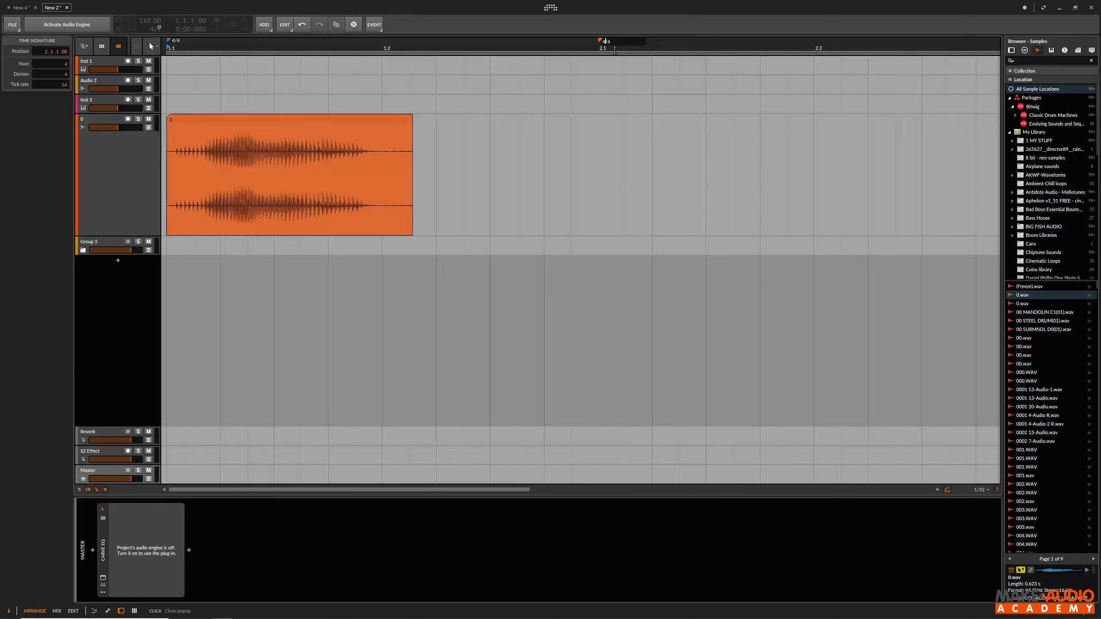
key(Return)
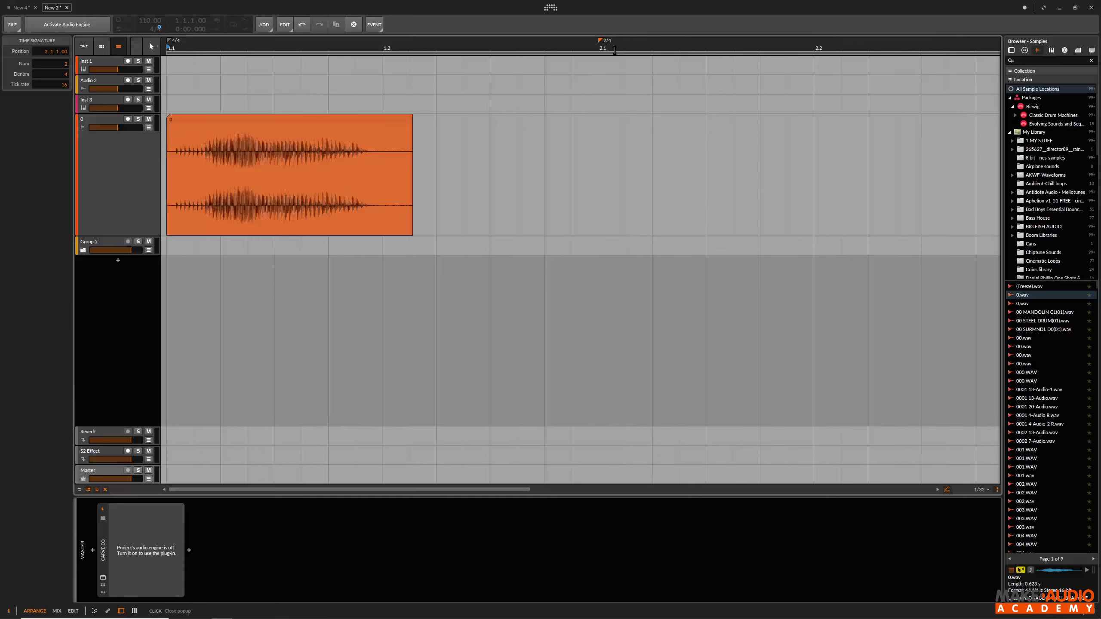
drag(625, 47, 423, 48)
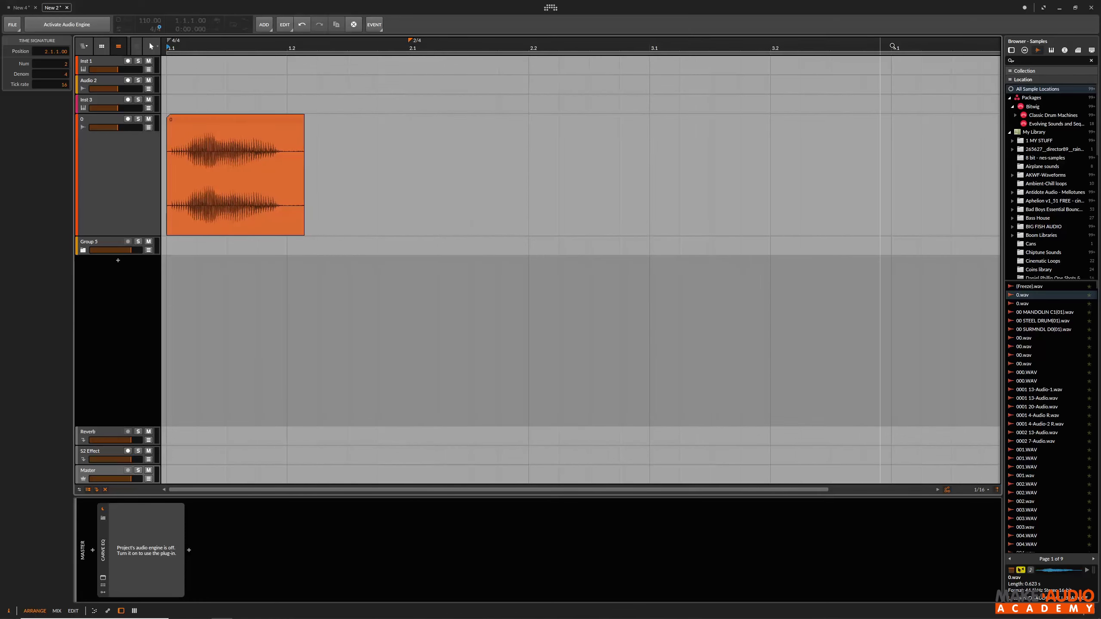
scroll(670, 46, down, 1)
scroll(670, 46, down, 2)
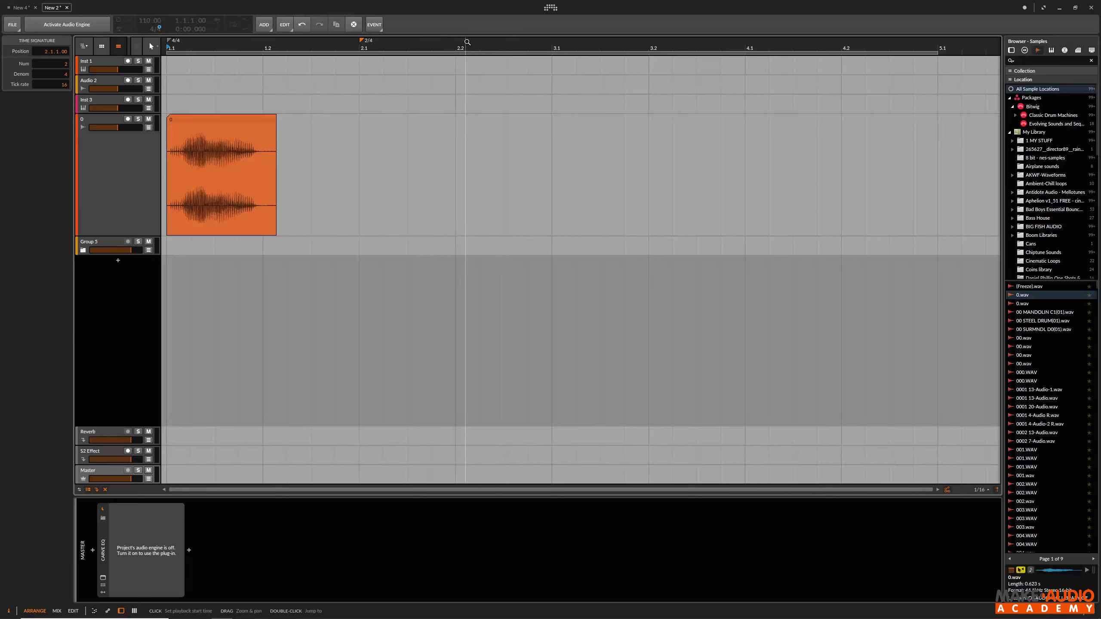
Insert a cue marker at beat 2.2 and name it INTRO.
double_click(477, 52)
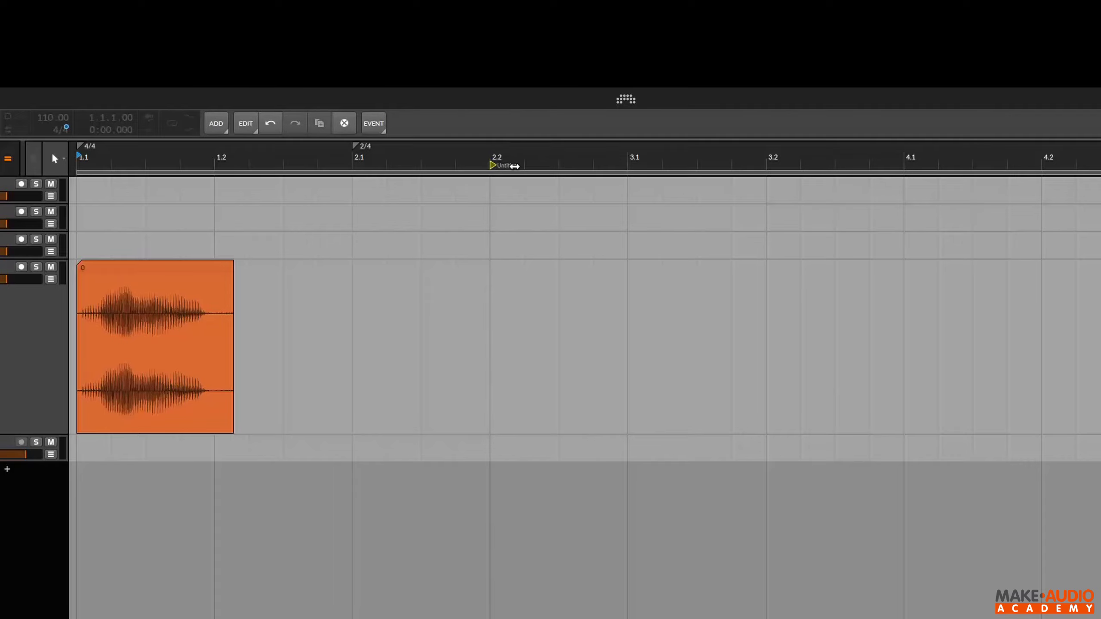
double_click(514, 167)
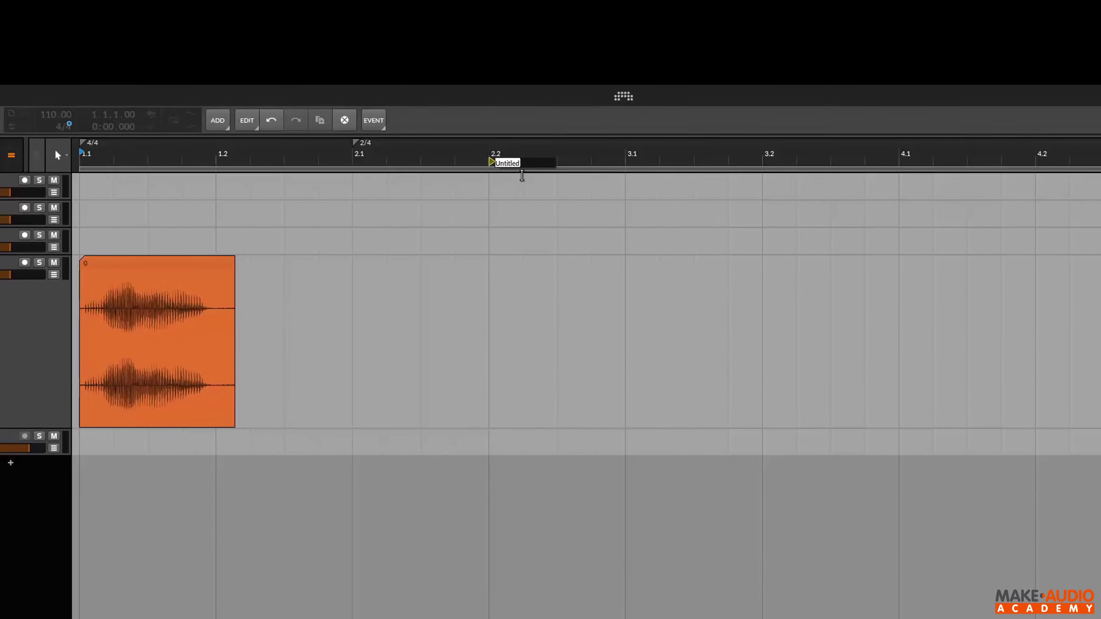
text(INTRO)
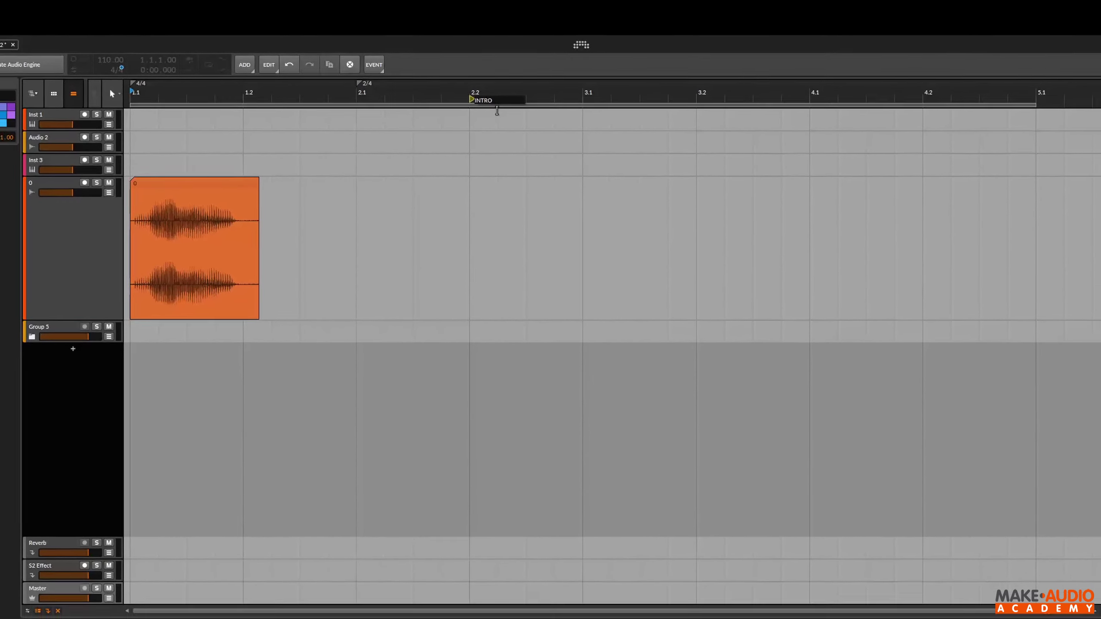
key(Return)
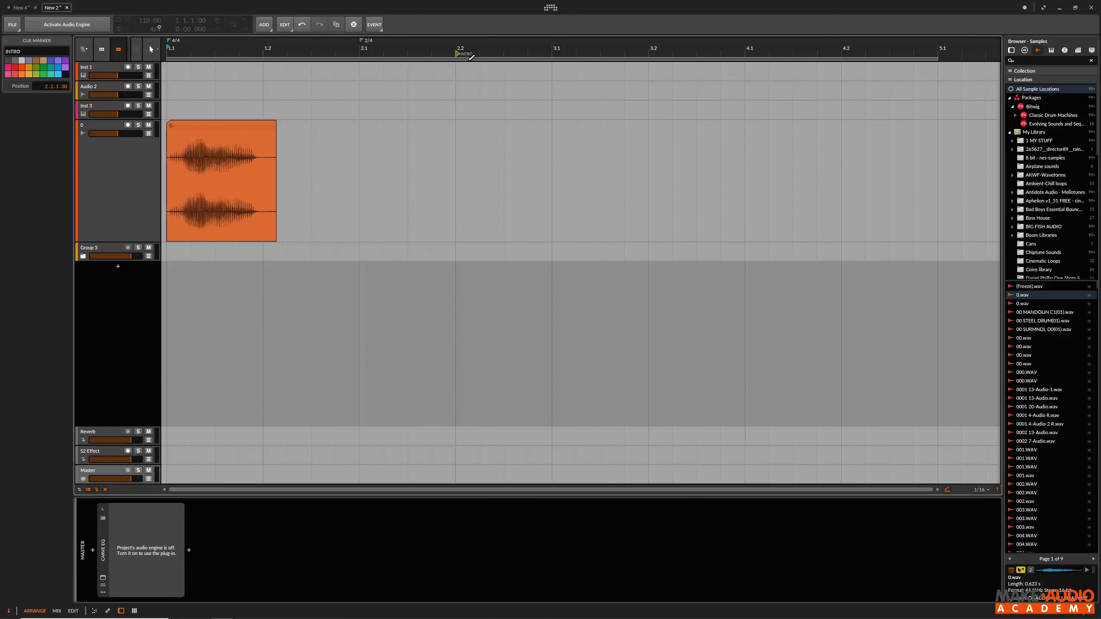
Move the INTRO cue marker to beat 1.2 and set the playback start at the same position.
drag(472, 100, 135, 97)
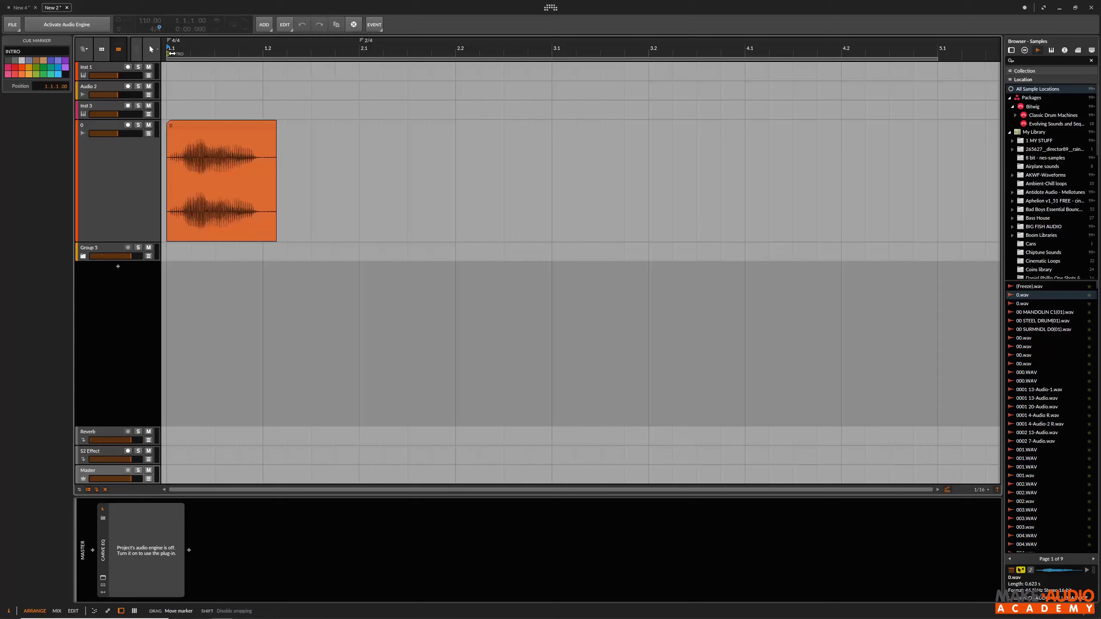
mouse_move(172, 53)
mouse_down()
mouse_move(447, 56)
mouse_move(266, 57)
mouse_up()
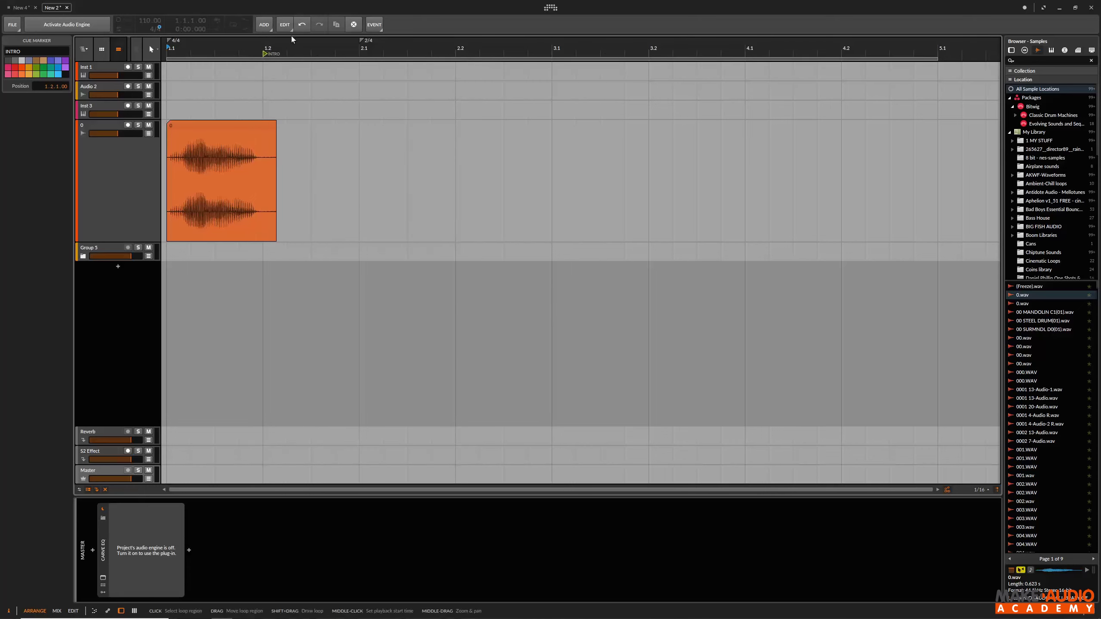
click(265, 52)
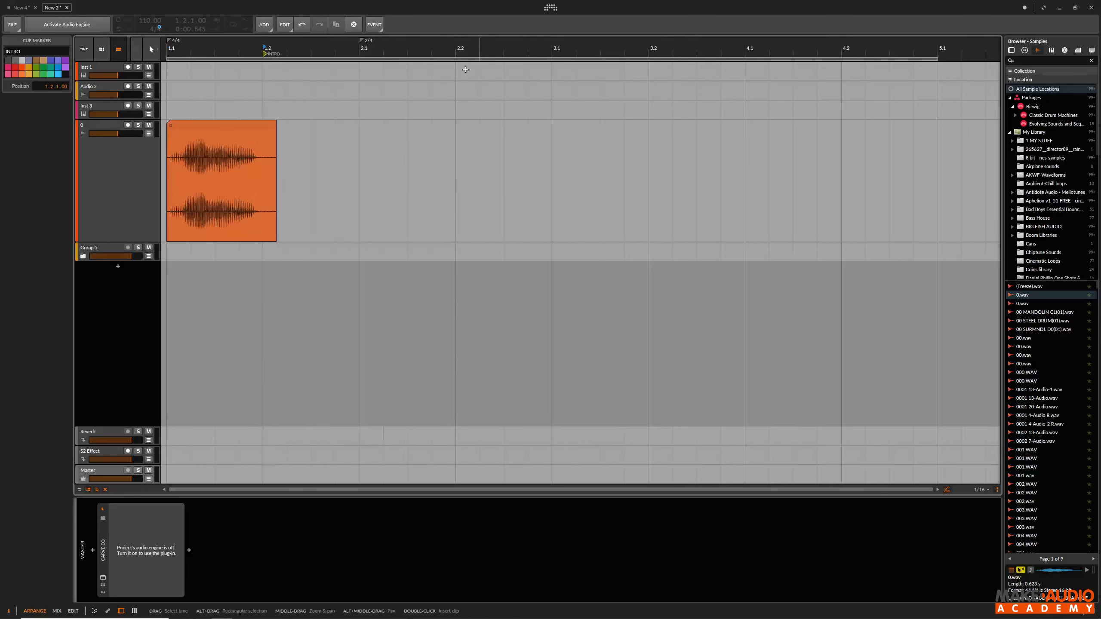
Show the realtime ruler, and in the New 4 project set the playback start to the 0:32 mark.
right_click(504, 45)
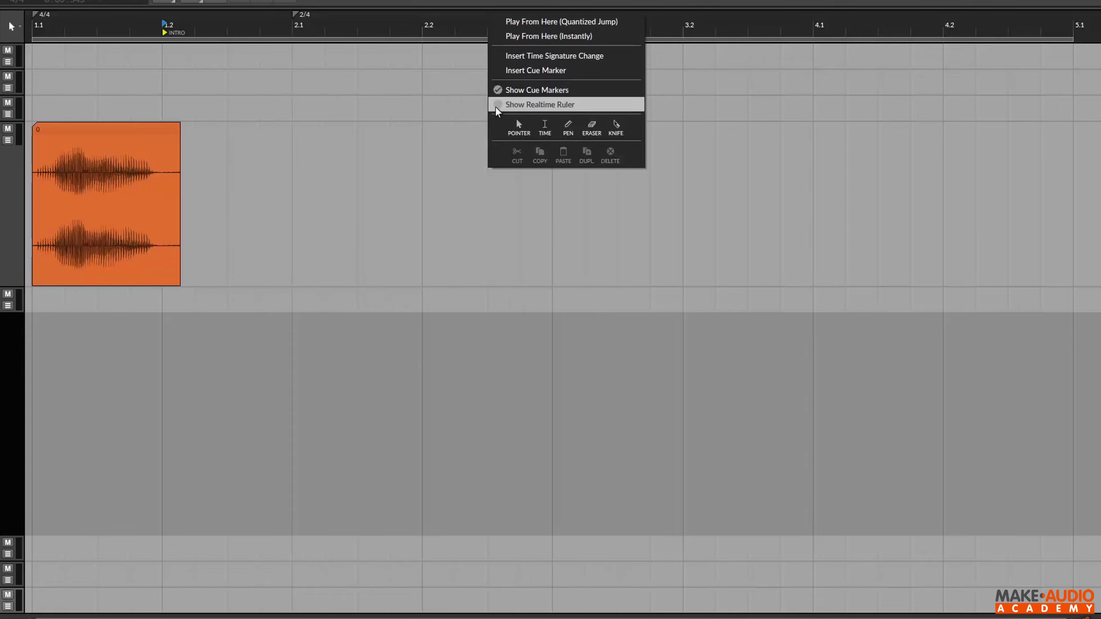
click(572, 105)
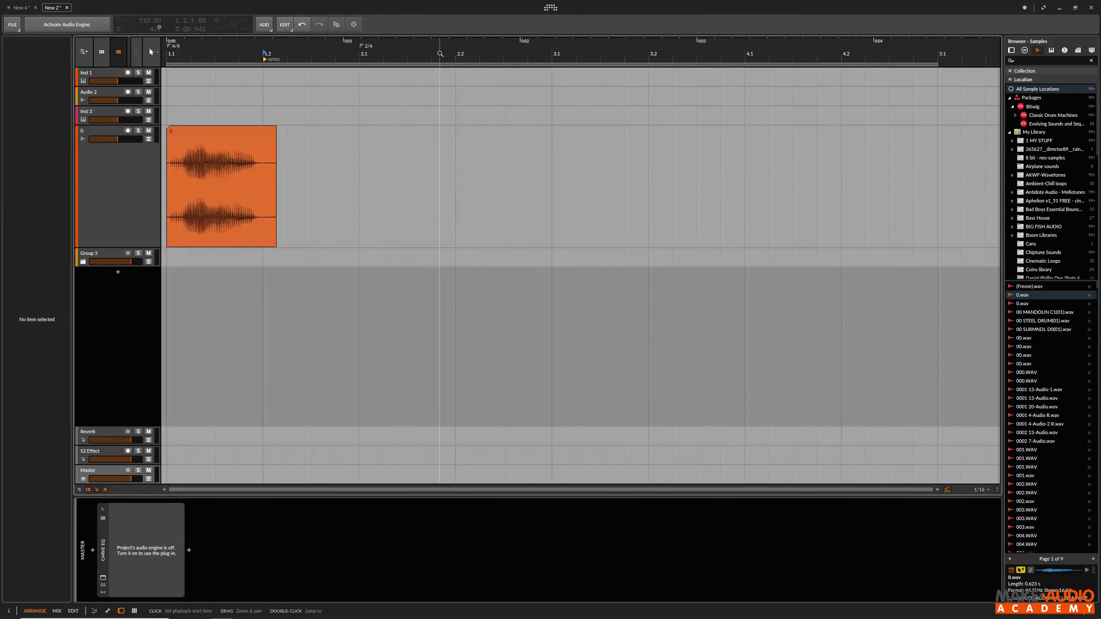
click(21, 7)
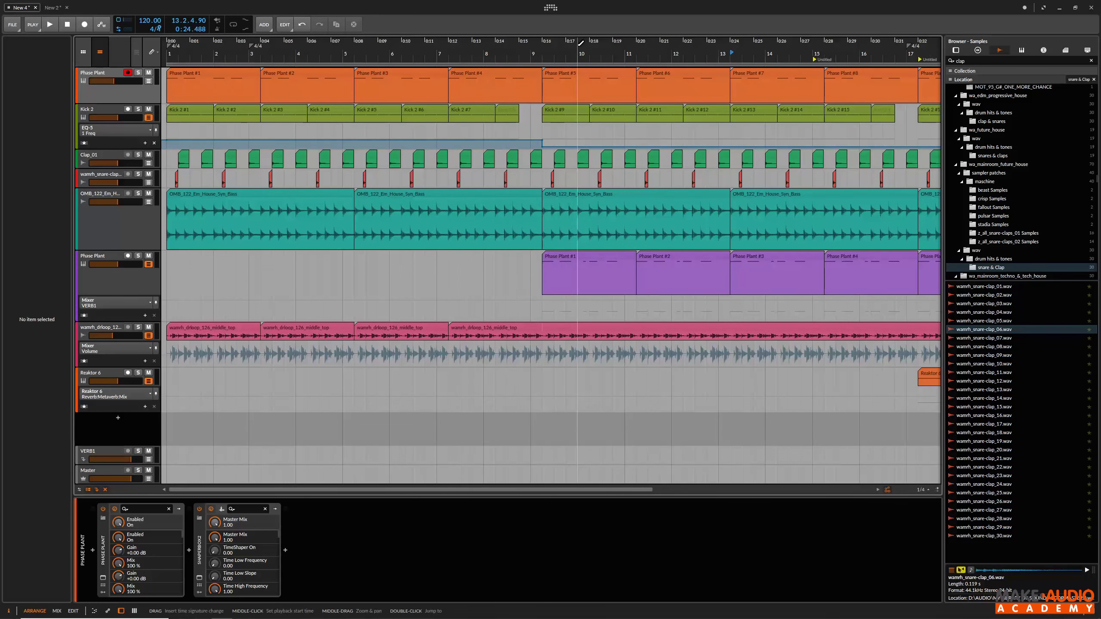
drag(626, 41, 762, 45)
double_click(773, 43)
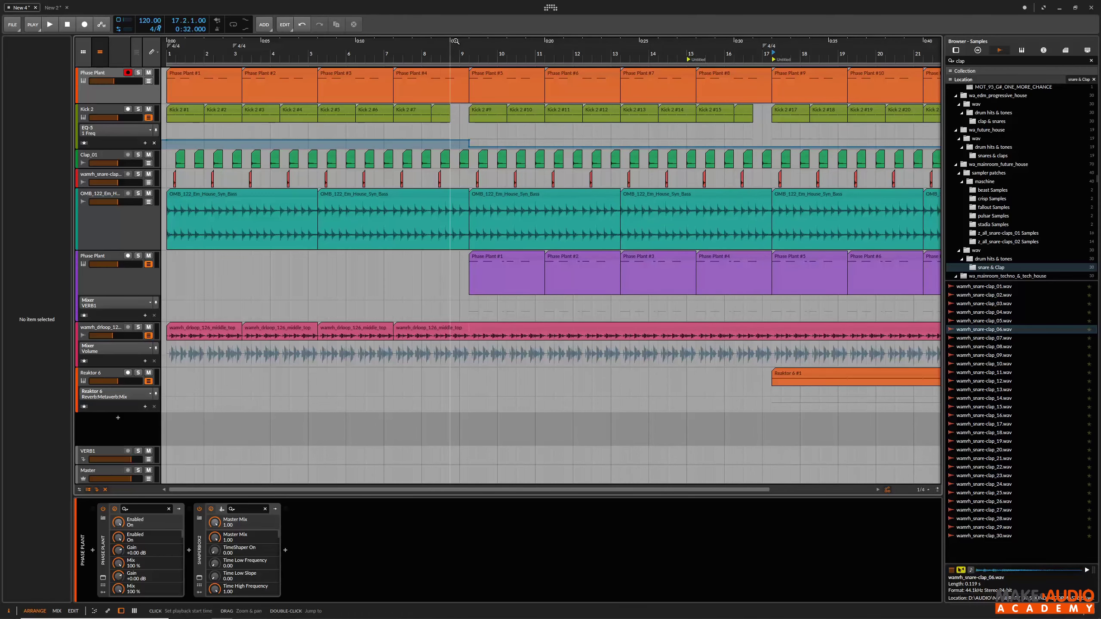
Choose the Pointer tool, set the playback start to 0:16, and try moving the Kick 2 #9 clip.
right_click(456, 43)
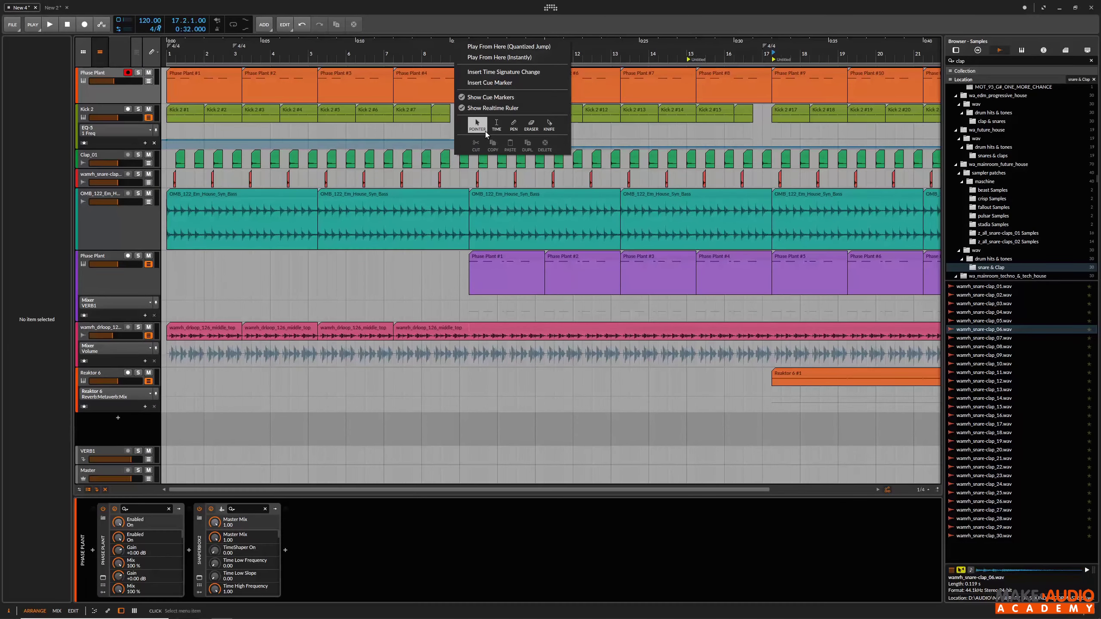
click(549, 131)
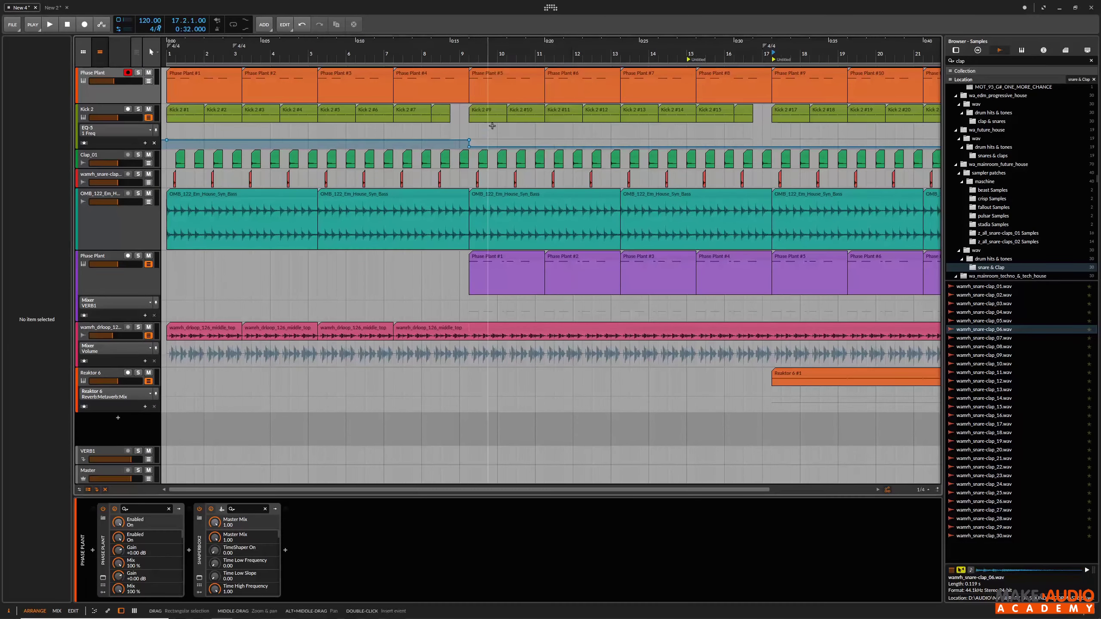
click(488, 112)
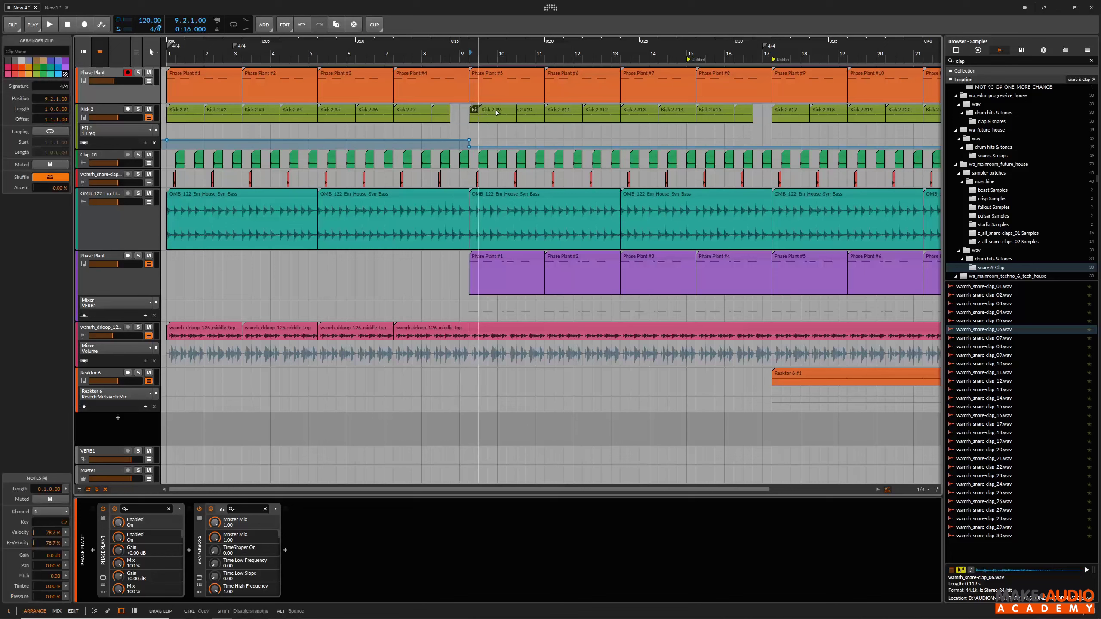
Use the Time tool to delete the 9.2 to 17.2 range on the upper Phase Plant and Kick 2 tracks, and undo the deletion.
right_click(498, 141)
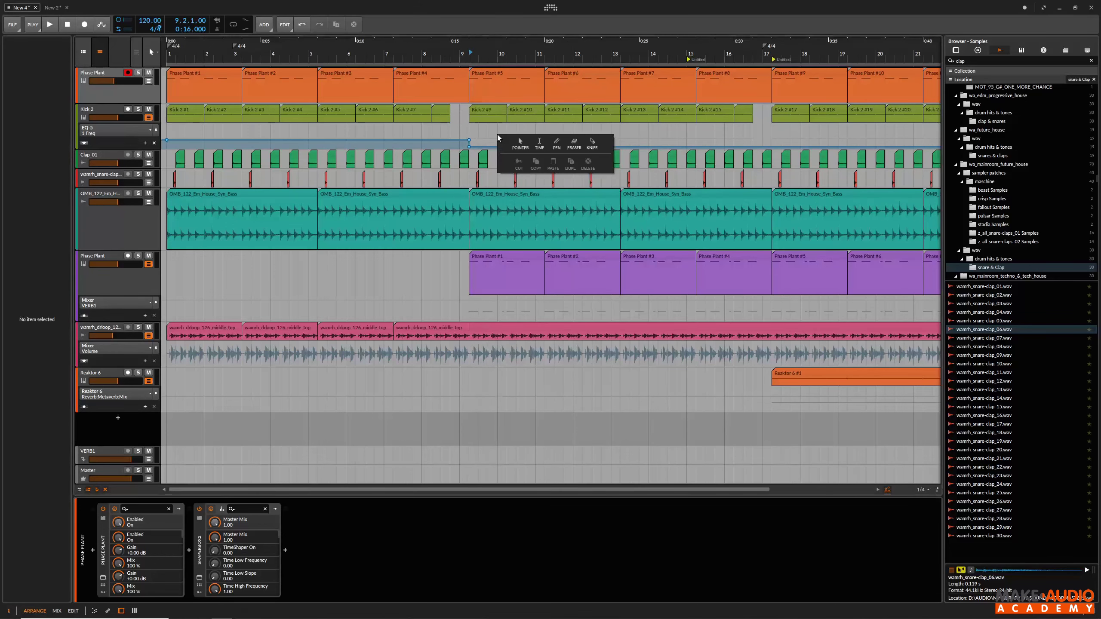
click(539, 143)
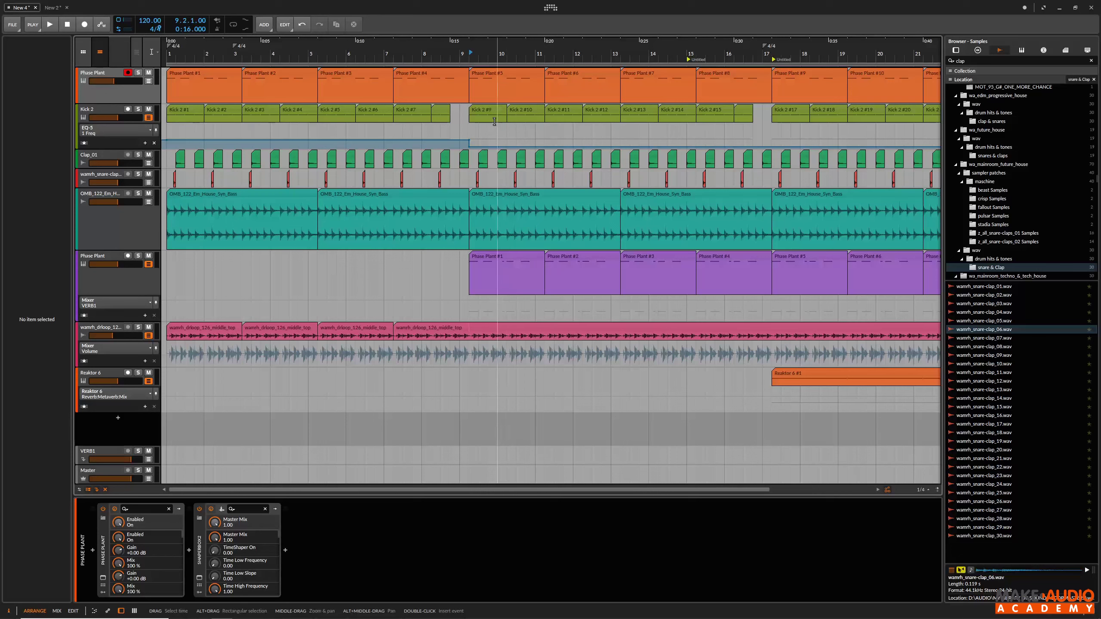
drag(471, 111, 772, 33)
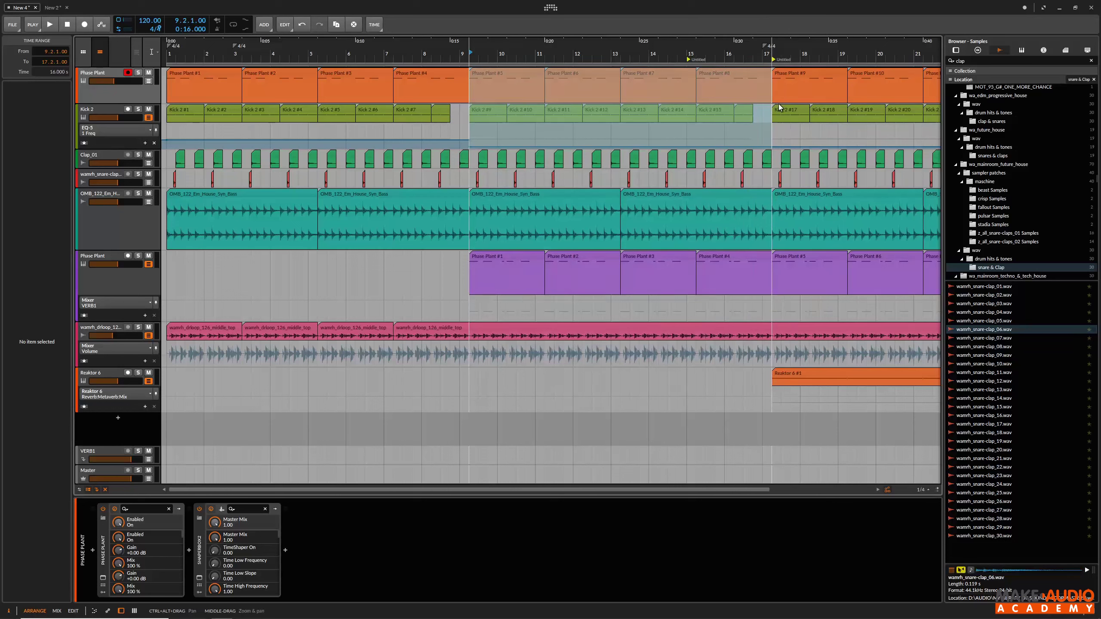
key(Delete)
key(ctrl+z)
Draw a wavy EQ-5 frequency automation curve with the Pen tool, from about bar 9.2 to just before bar 17.
right_click(587, 135)
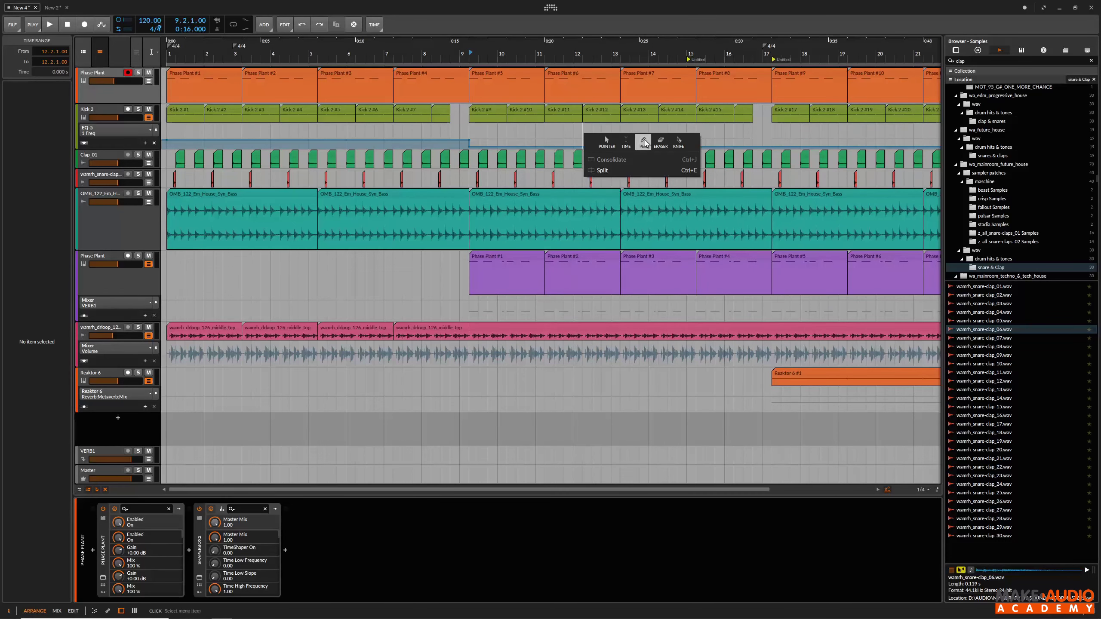
click(645, 143)
mouse_move(472, 129)
mouse_down()
mouse_move(576, 139)
mouse_move(755, 135)
mouse_up()
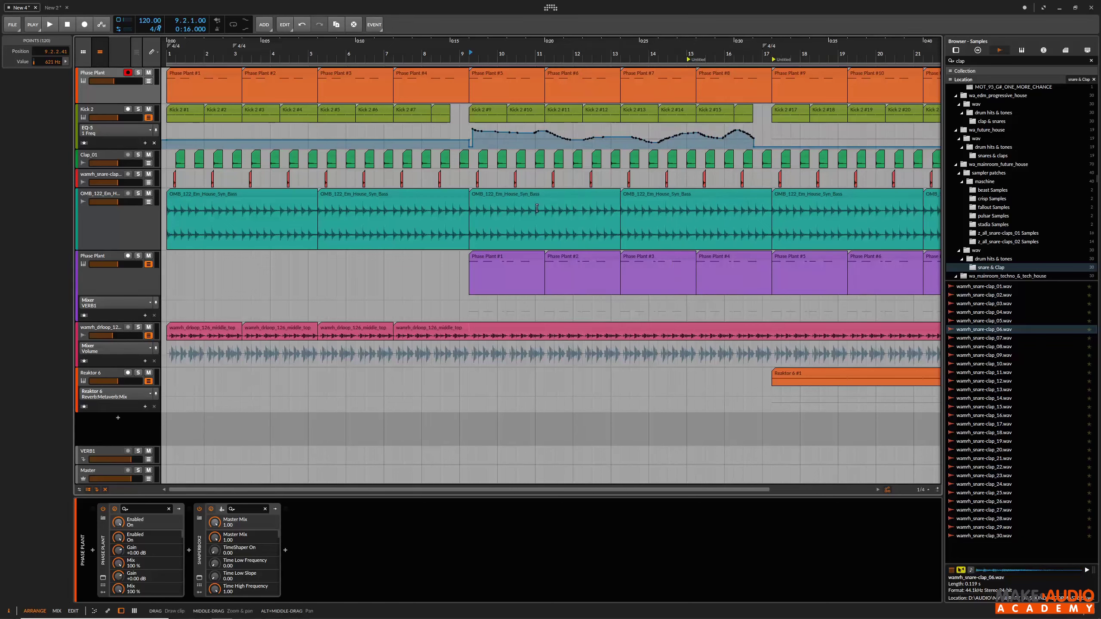
Draw two empty clips on the purple Phase Plant track, filling the space from bar 1 to its first existing clip.
click(496, 257)
mouse_move(327, 273)
mouse_down()
mouse_move(308, 273)
mouse_move(469, 273)
mouse_up()
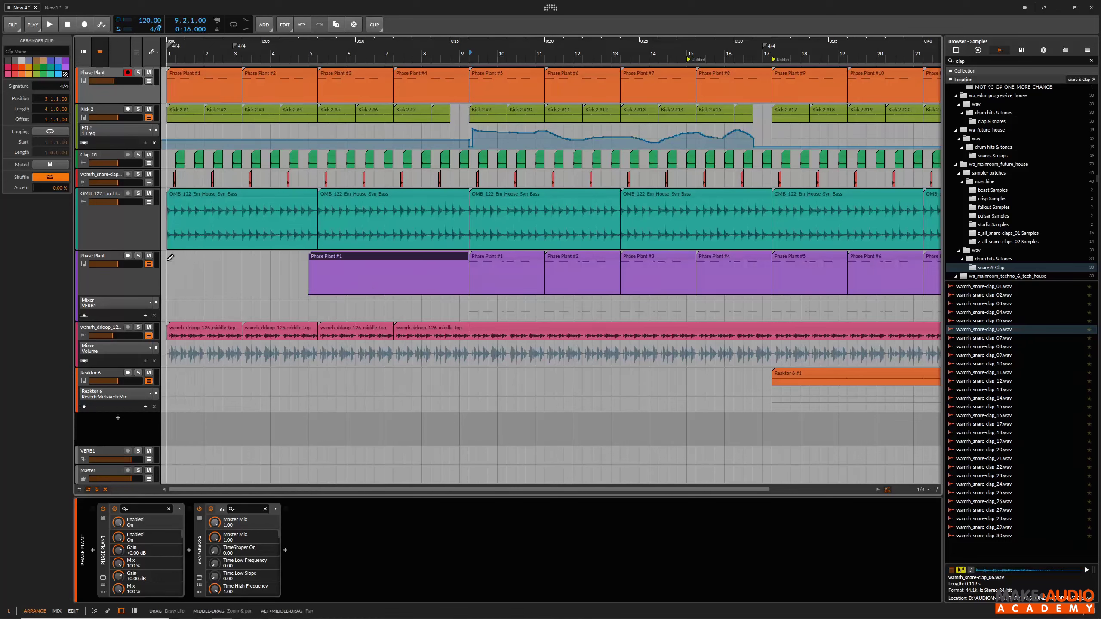
drag(170, 257, 308, 258)
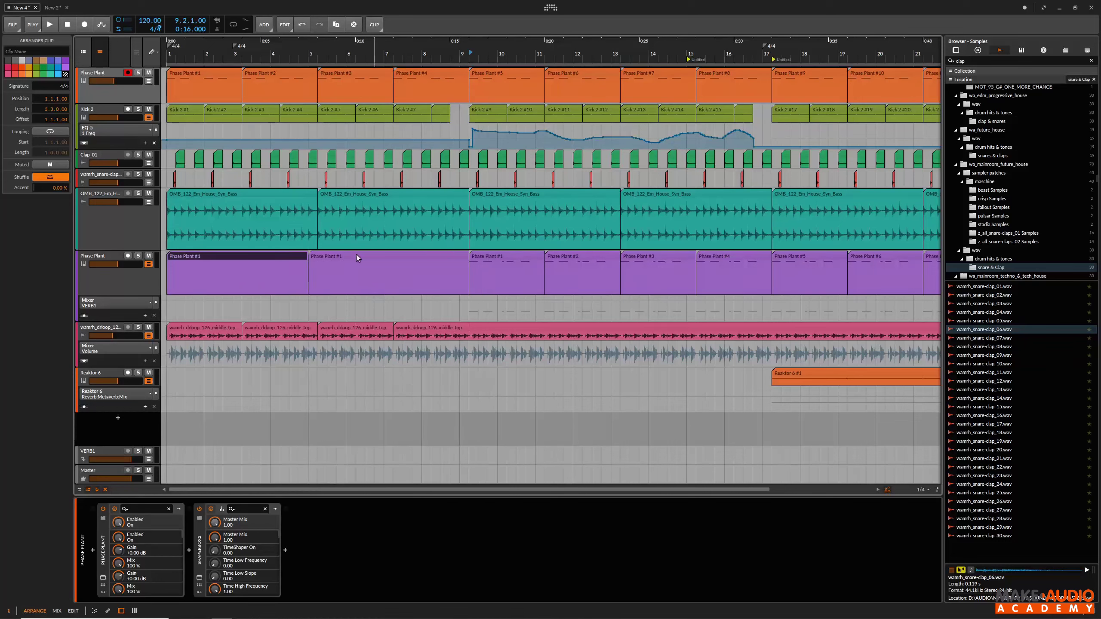
Erase the run of Kick 2 clips directly after Kick 2 #9 with the Eraser tool.
right_click(539, 40)
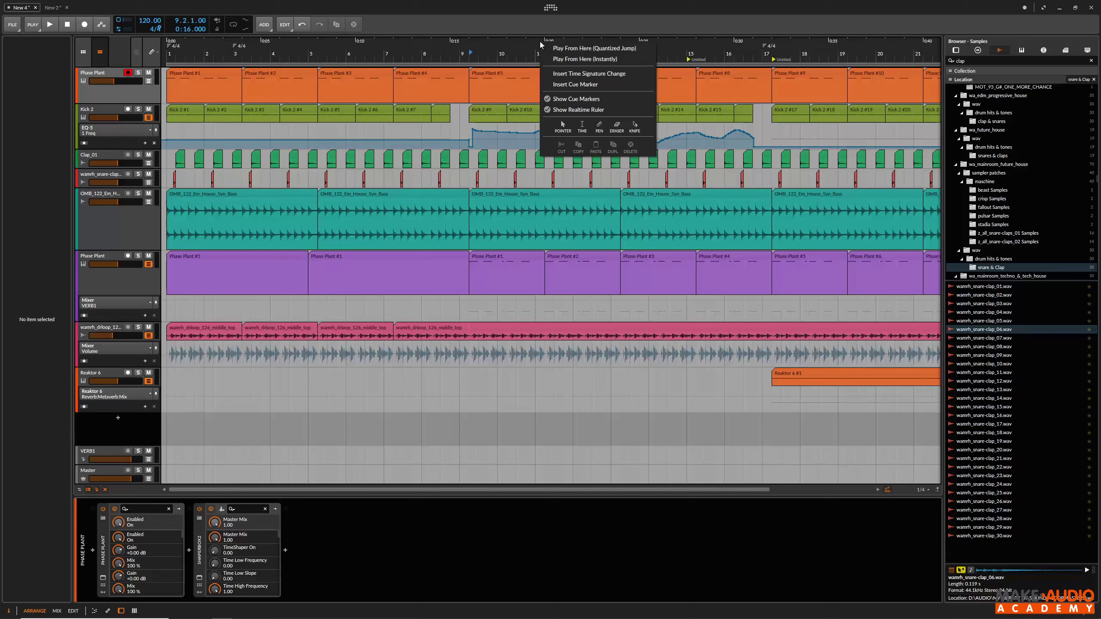
click(616, 128)
drag(496, 112, 610, 113)
Enlarge the wamrh_drloop track and split its clip with the Knife tool at 6.2.3, between 6.2.4 and 6.3, and at 6.3.
right_click(563, 52)
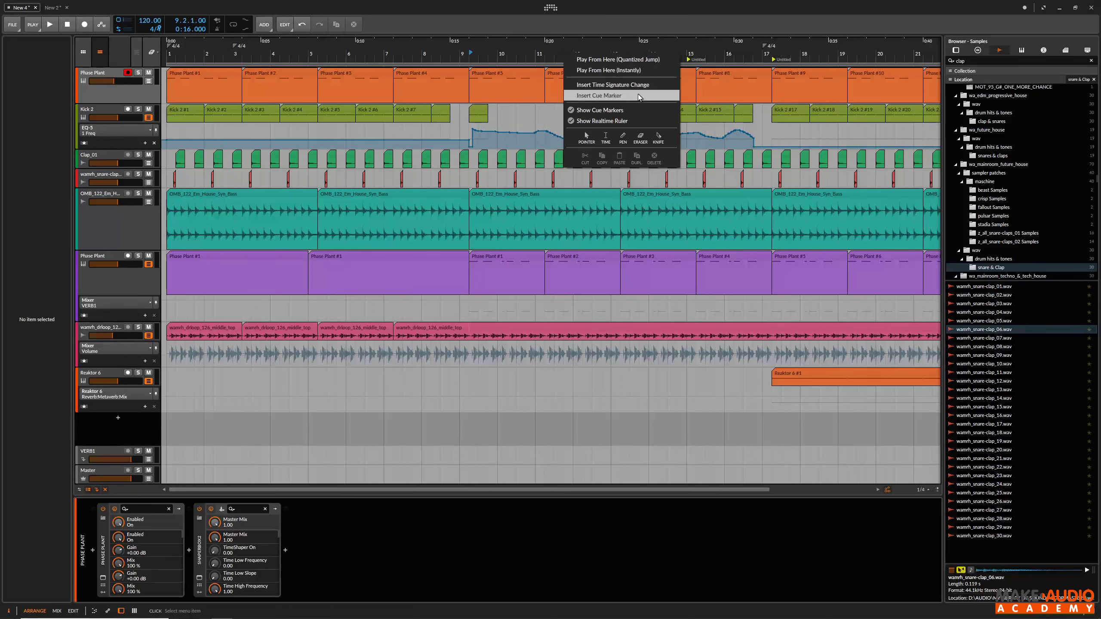
click(657, 138)
click(371, 58)
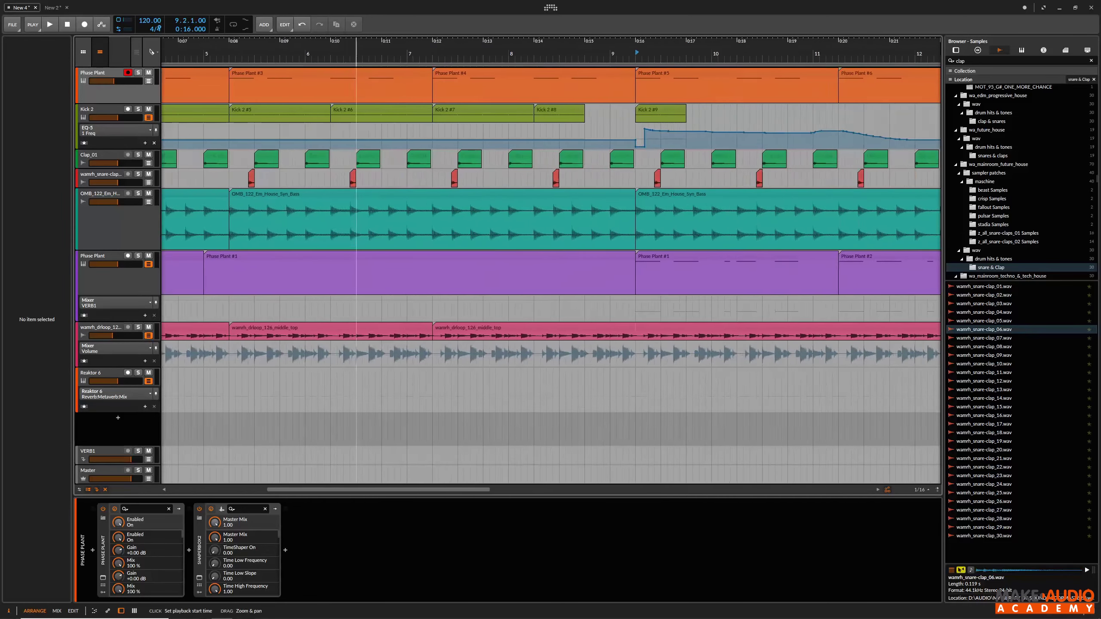
drag(130, 343, 130, 452)
drag(306, 52, 327, 375)
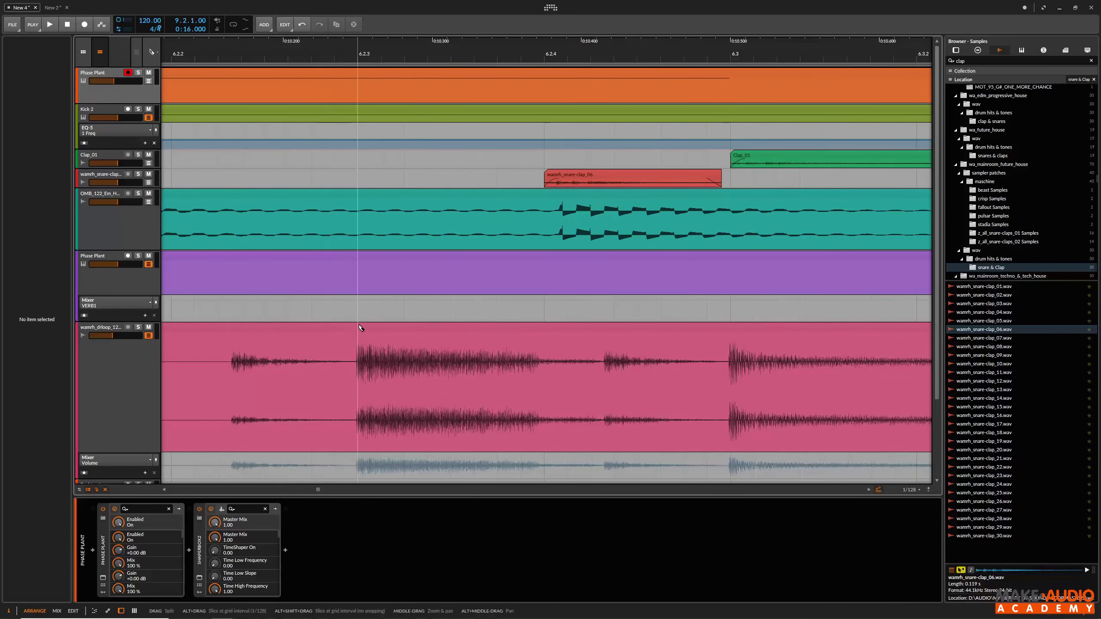
click(365, 399)
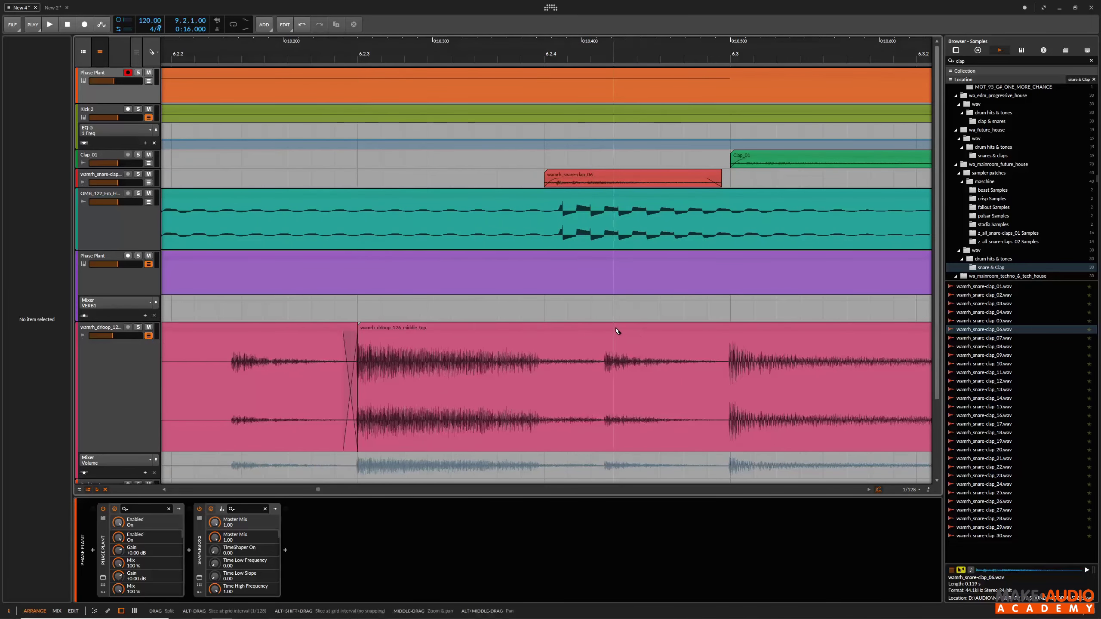
click(615, 382)
click(731, 416)
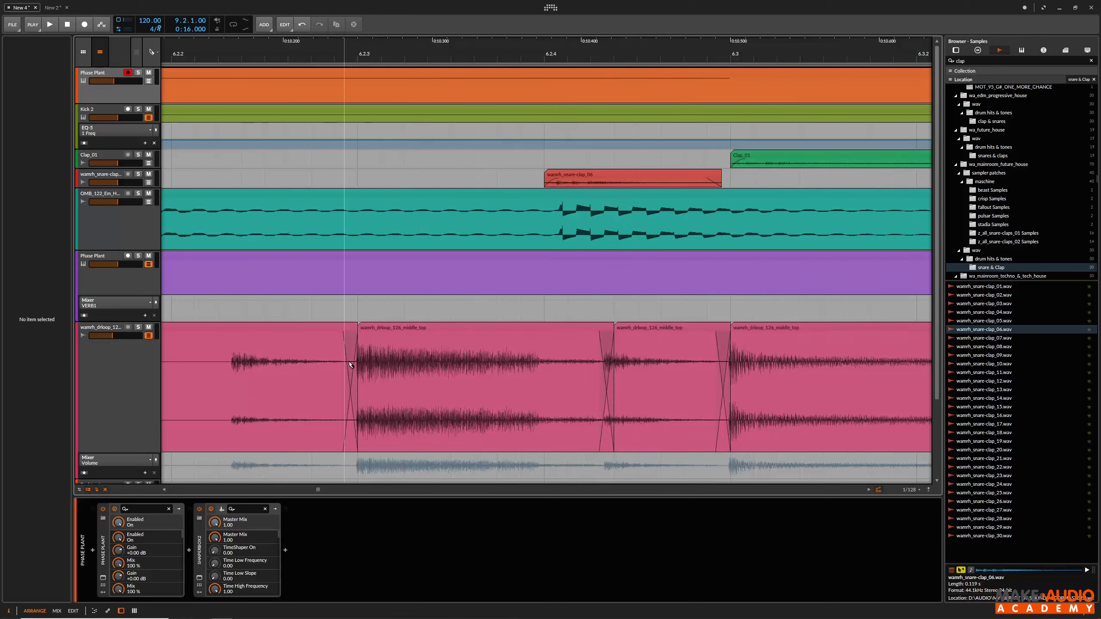
Try the tool-switching shortcuts and review the tool and edit options offered on the timeline ruler.
key(1)
key(5)
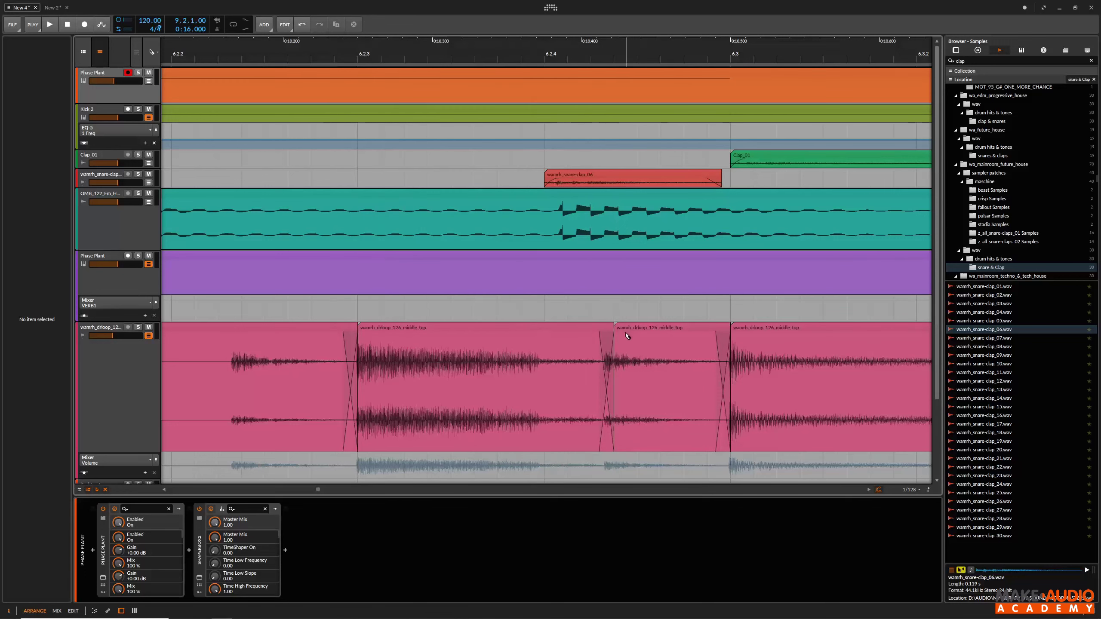
scroll(619, 358, down, 10)
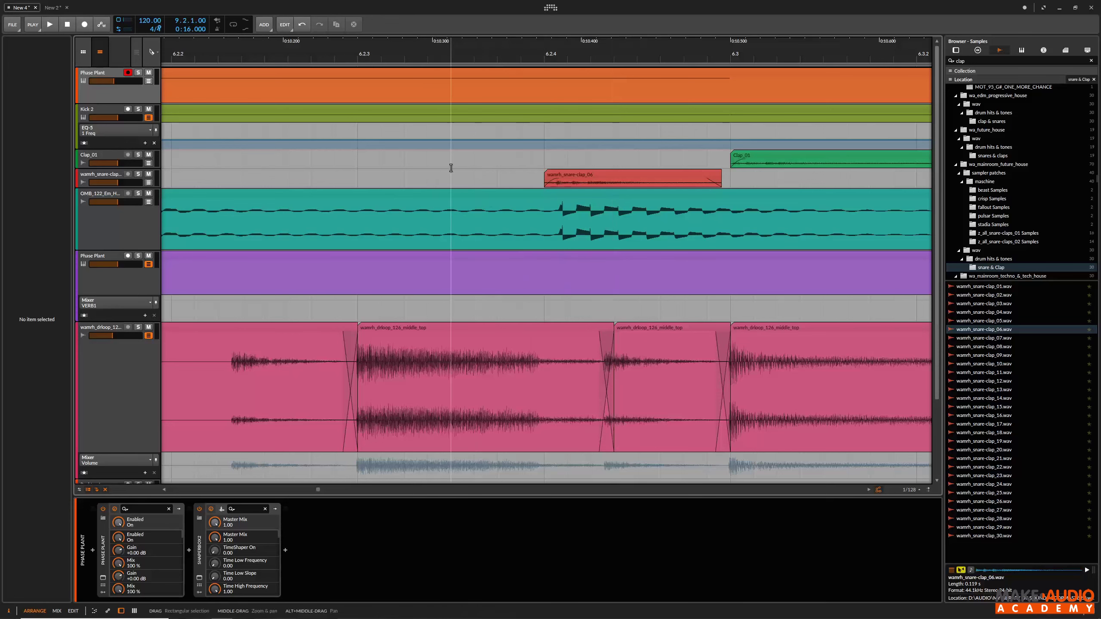
right_click(590, 53)
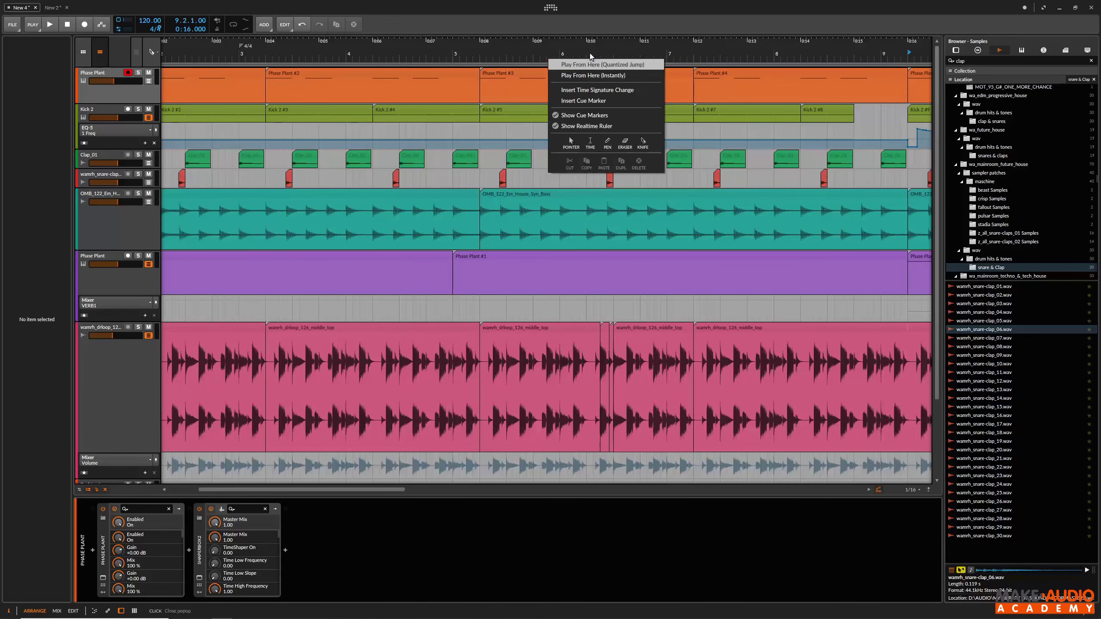
click(638, 166)
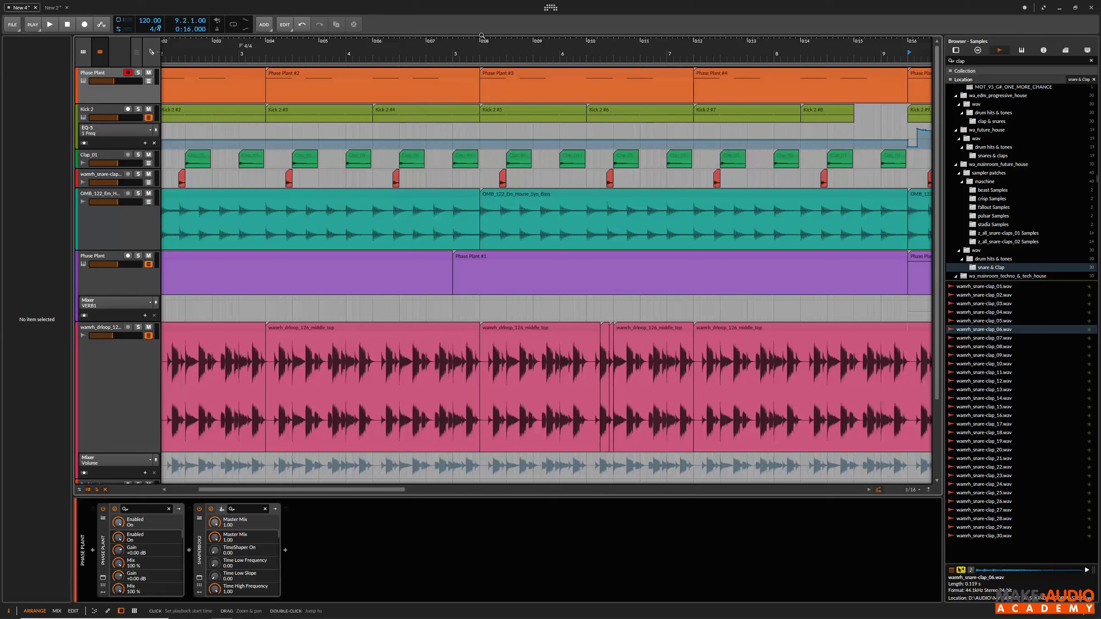